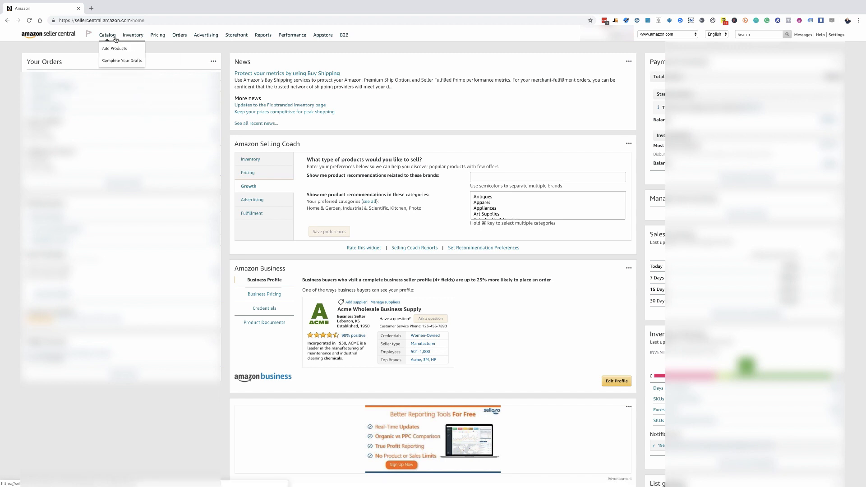
# - Open the Variation Wizard from Add Products and choose creating a new variation family by combining existing stand-alone listings
pyautogui.click(115, 49)
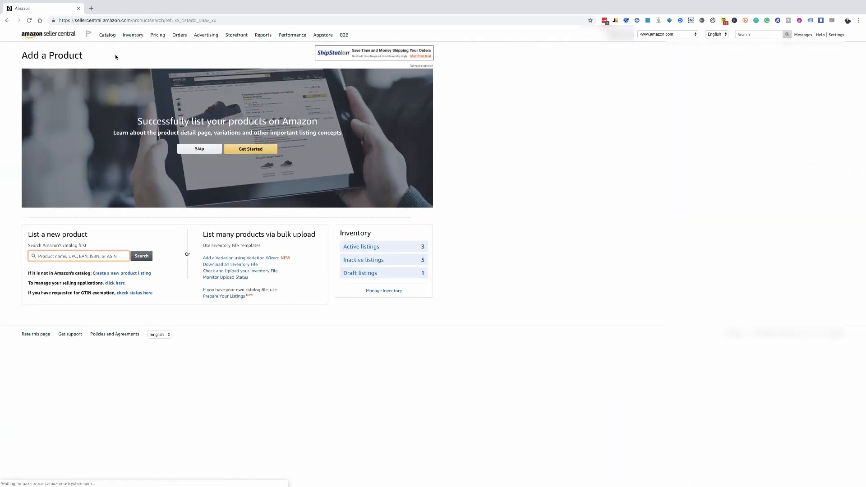
pyautogui.click(228, 260)
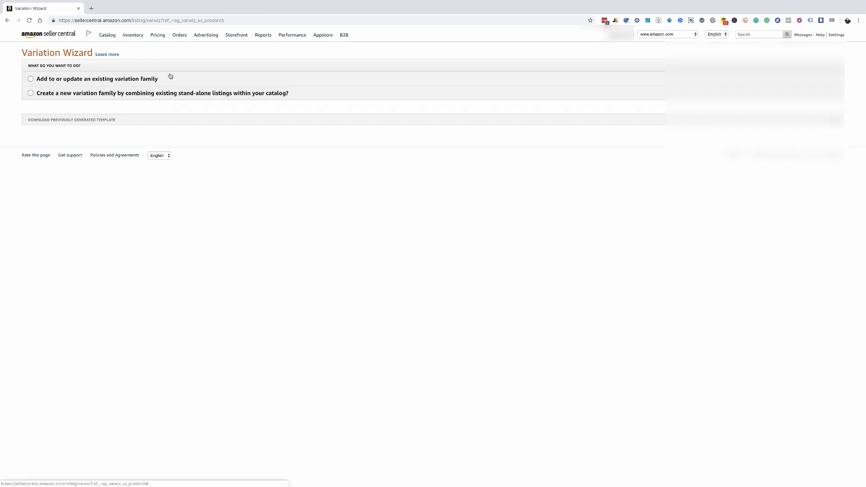
pyautogui.click(165, 95)
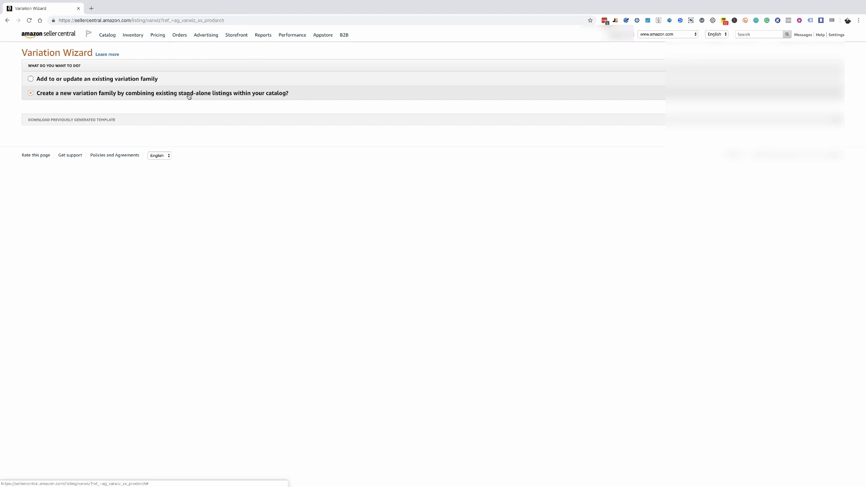
pyautogui.click(189, 96)
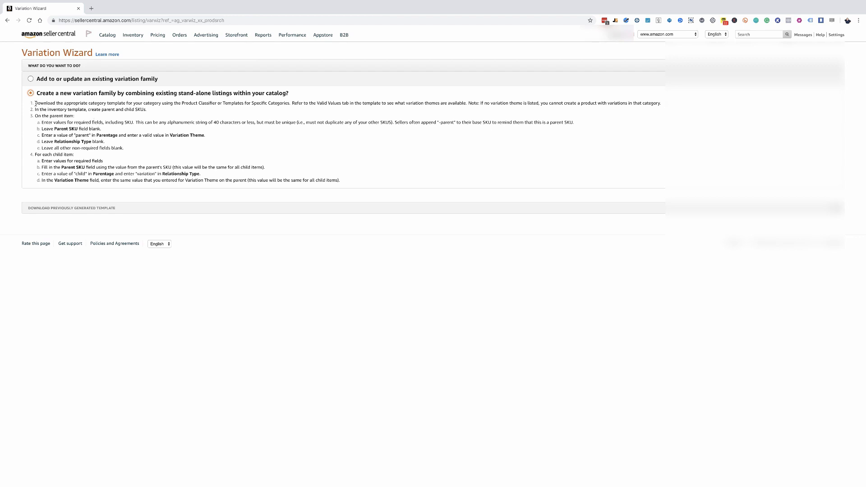
# - Highlight the instruction to download the appropriate category template in the steps for creating a new variation family
pyautogui.moveTo(35, 103); pyautogui.dragTo(126, 105)
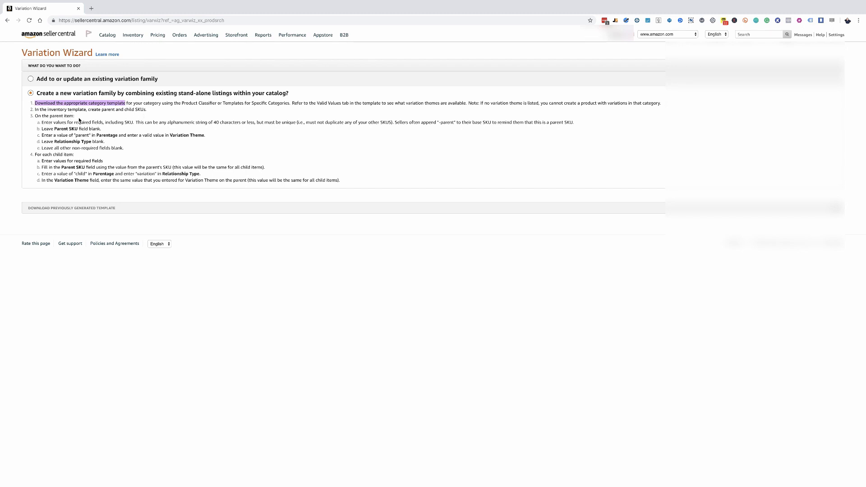
pyautogui.click(42, 121)
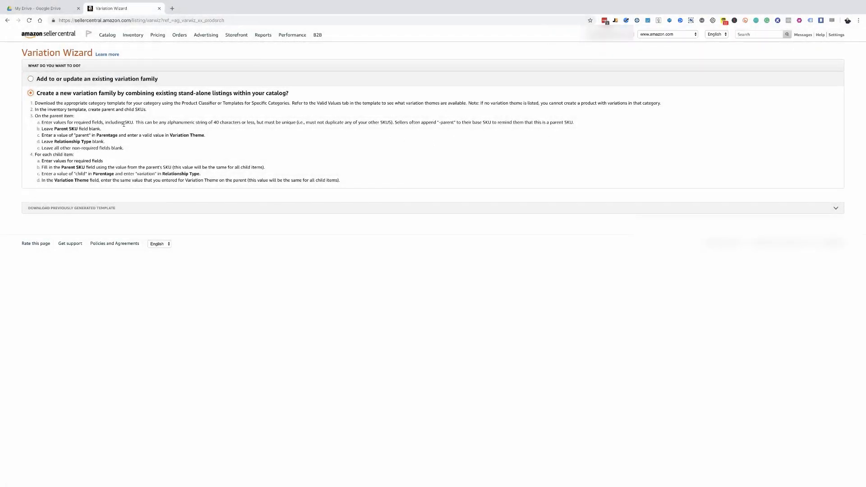
pyautogui.moveTo(34, 103); pyautogui.dragTo(128, 102)
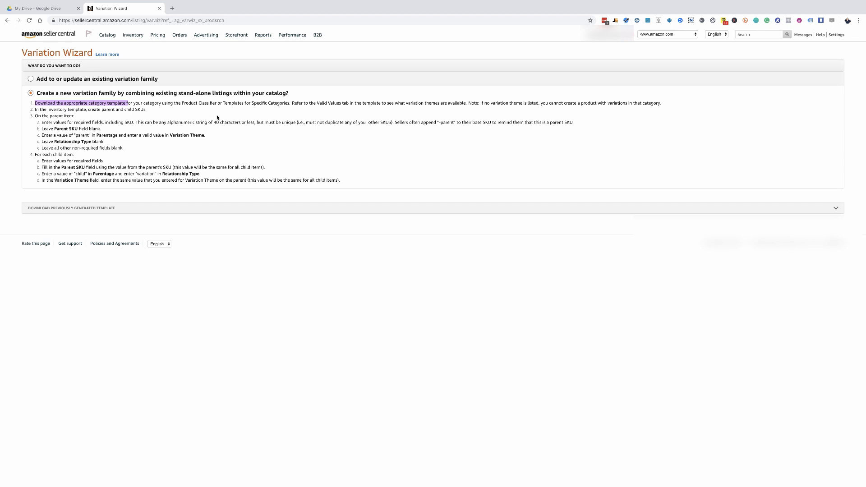
# - Return to the Add a Product page and open the inventory file download page
pyautogui.moveTo(137, 39)
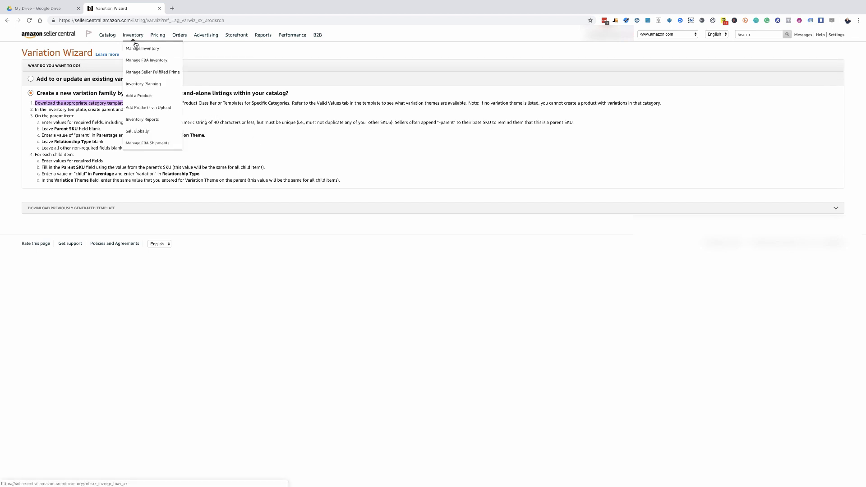
pyautogui.click(114, 52)
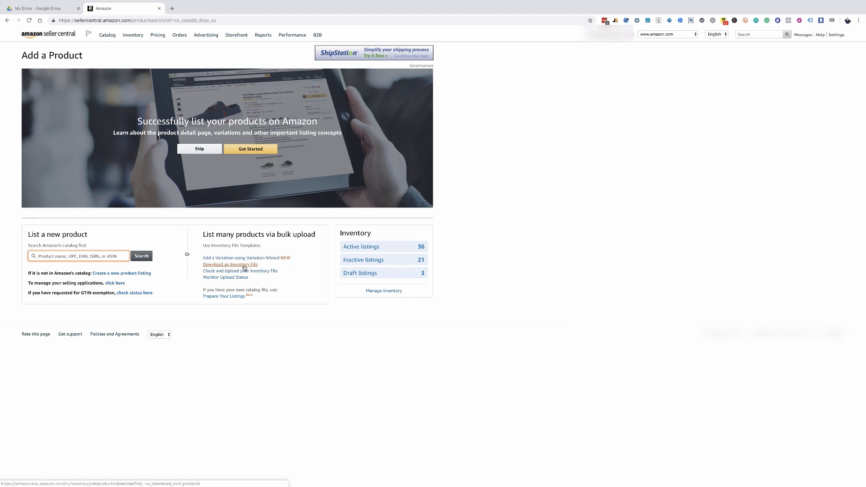
pyautogui.click(243, 266)
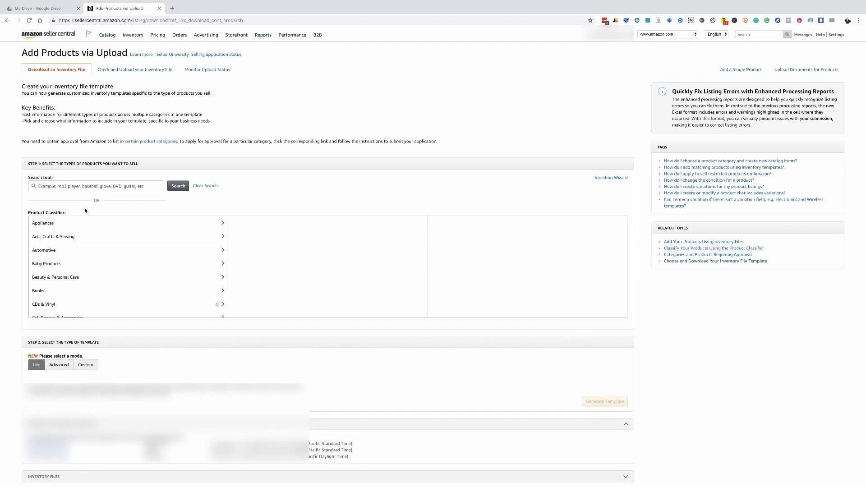
# - Search for the product type and select the Dent Removal Tools classification for the inventory template
pyautogui.click(92, 184)
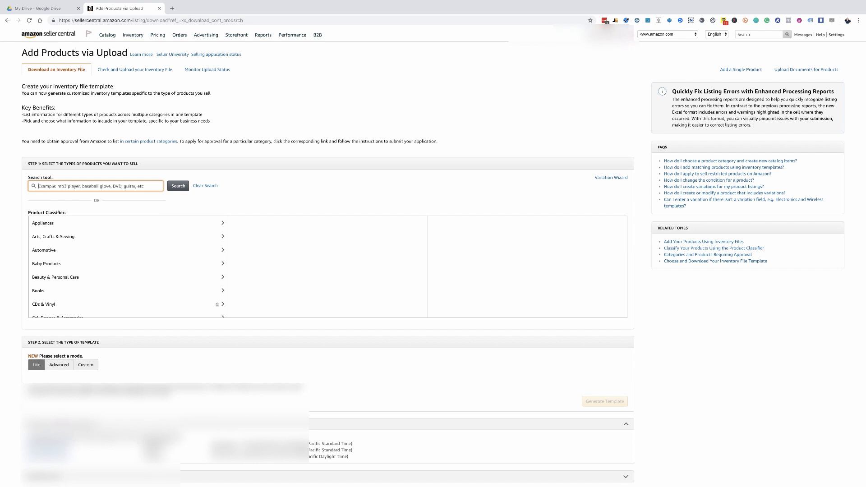
pyautogui.hotkey('ctrl', 'v')
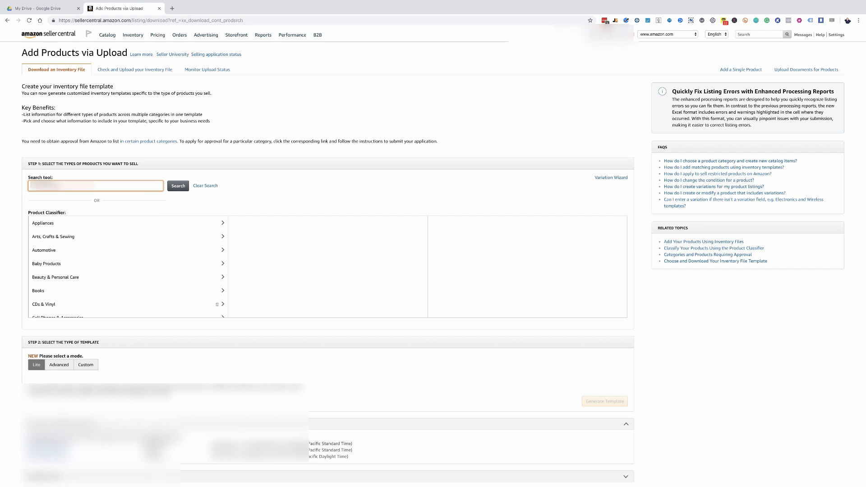
pyautogui.write('...')
pyautogui.press('Return')
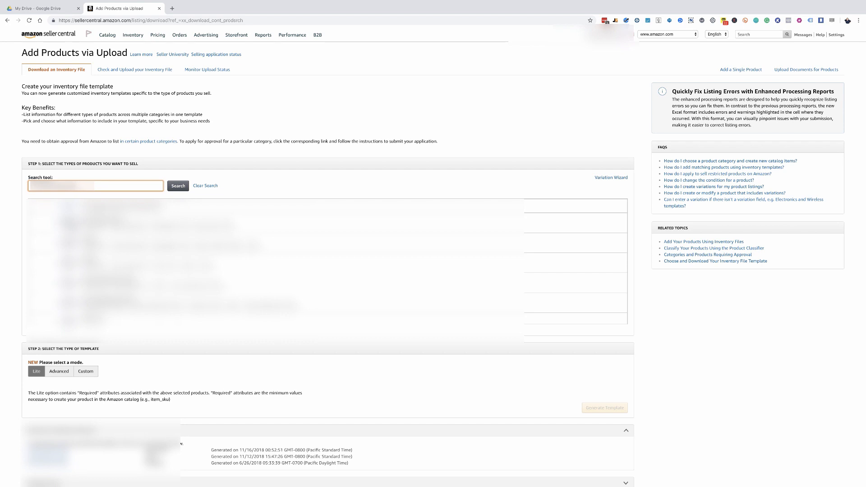
pyautogui.click(68, 223)
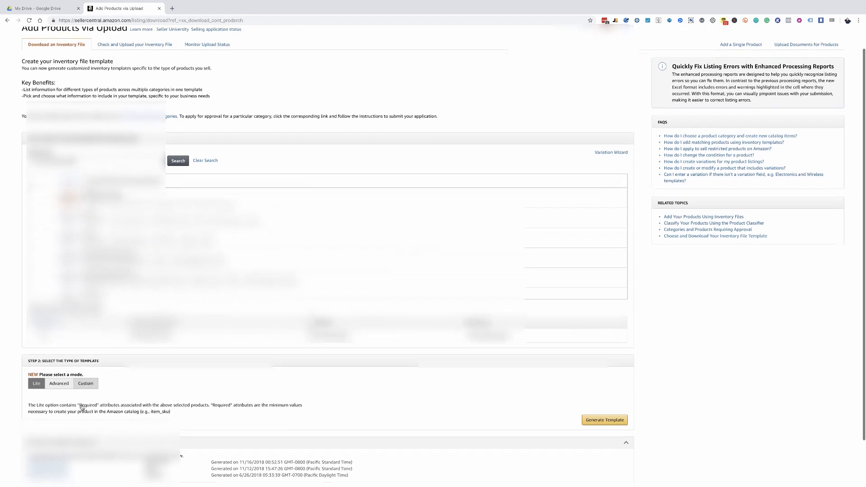
# - Generate the inventory template in Advanced mode and save it to a chosen folder as an Office Open XML spreadsheet
pyautogui.scroll(-1, 74, 401)
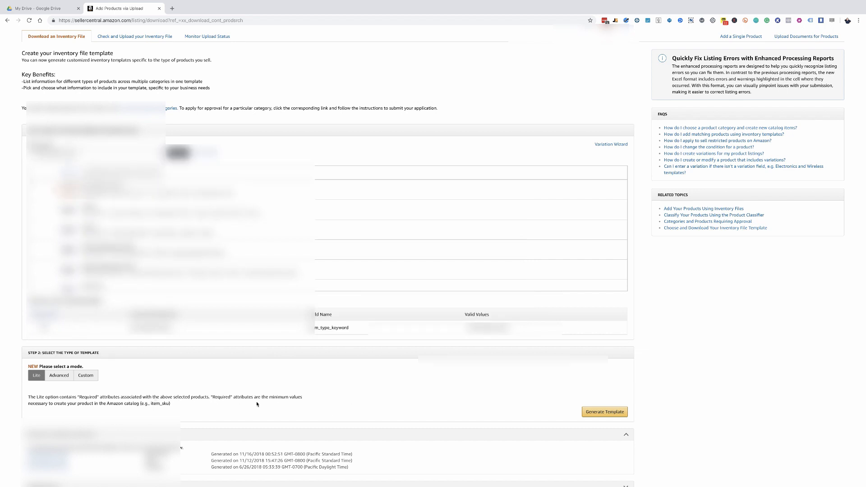
pyautogui.scroll(-1, 273, 404)
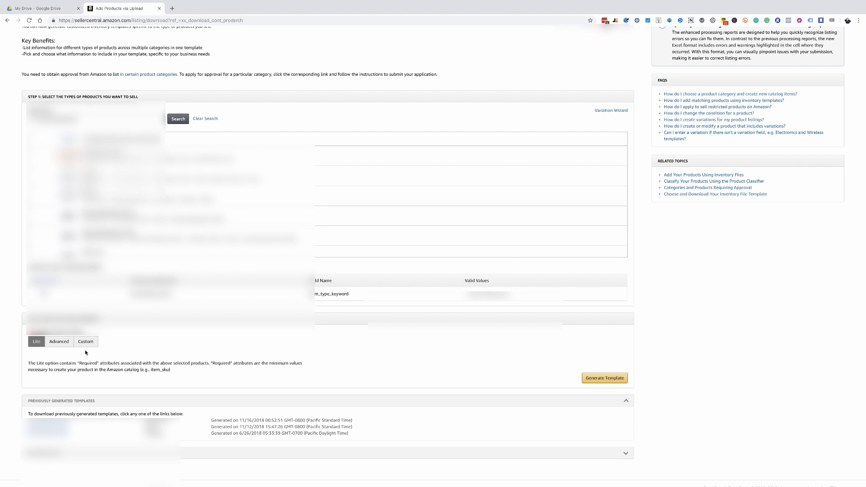
pyautogui.click(65, 344)
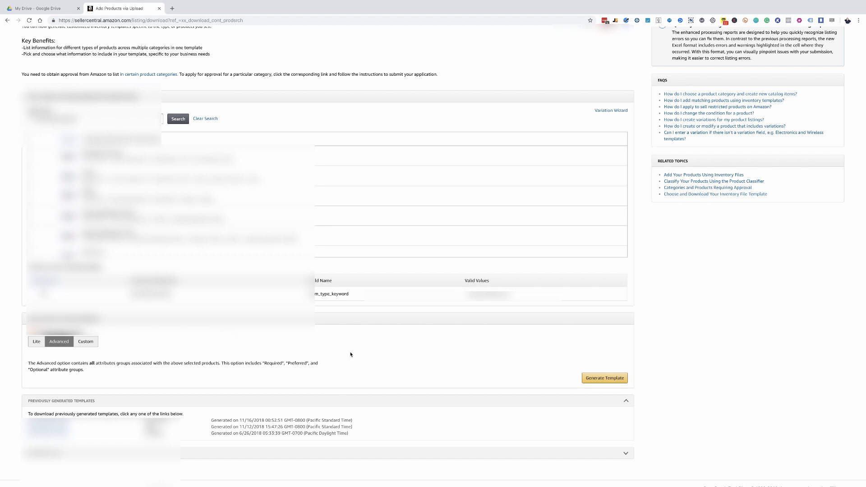
pyautogui.click(610, 382)
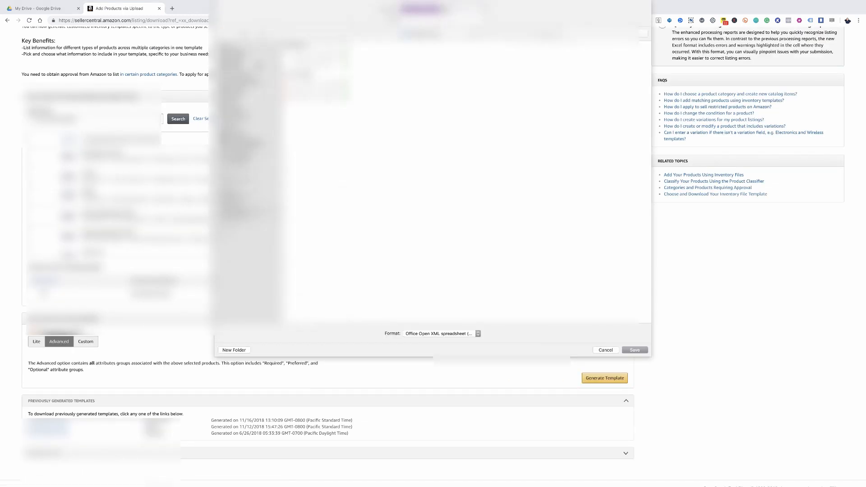
pyautogui.click(248, 66)
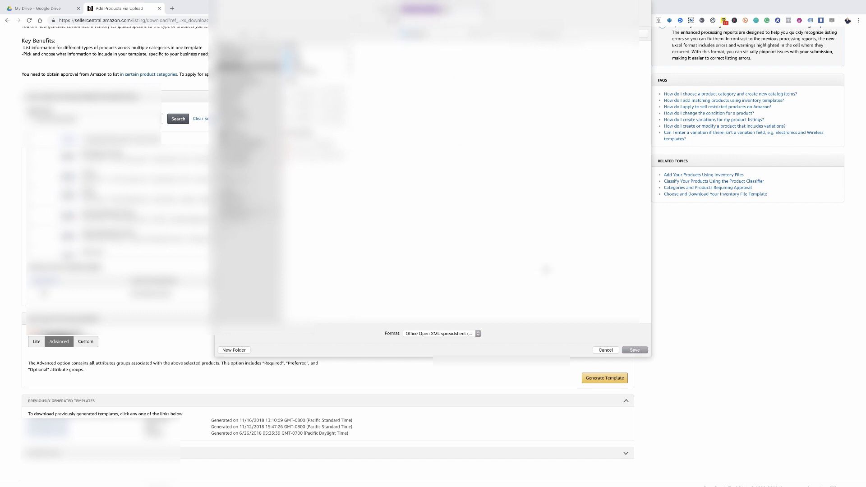
pyautogui.click(634, 350)
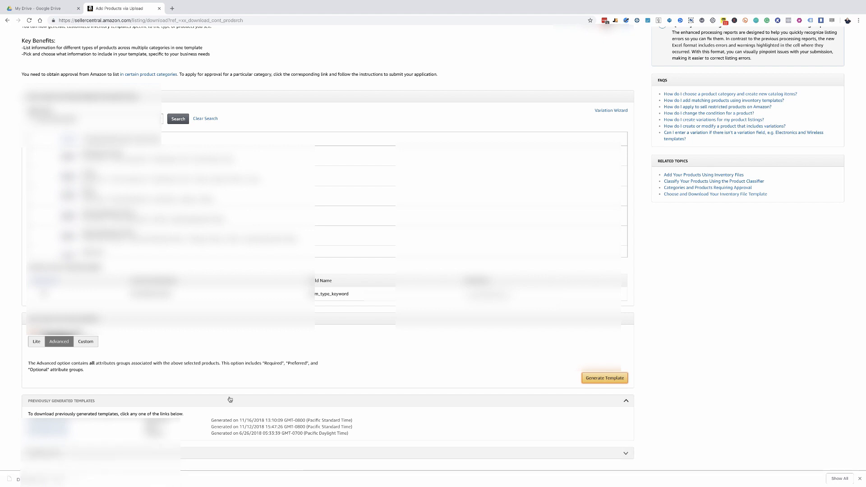
pyautogui.scroll(3, 338, 319)
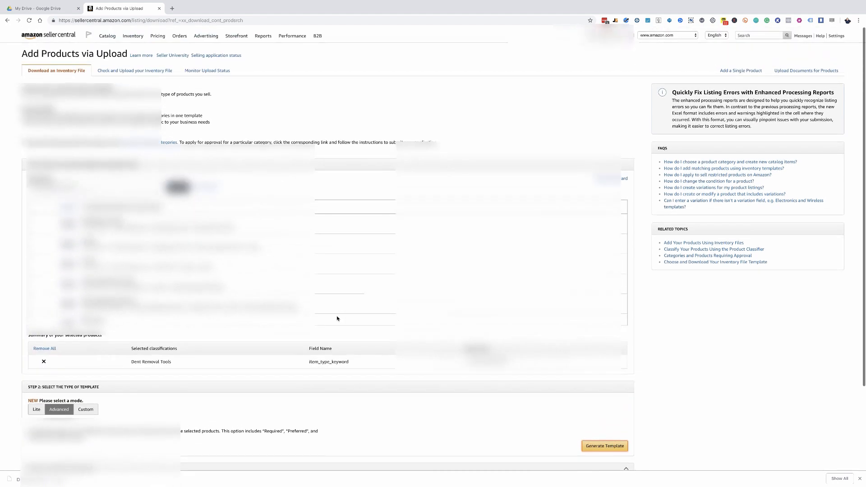
pyautogui.scroll(-3, 257, 343)
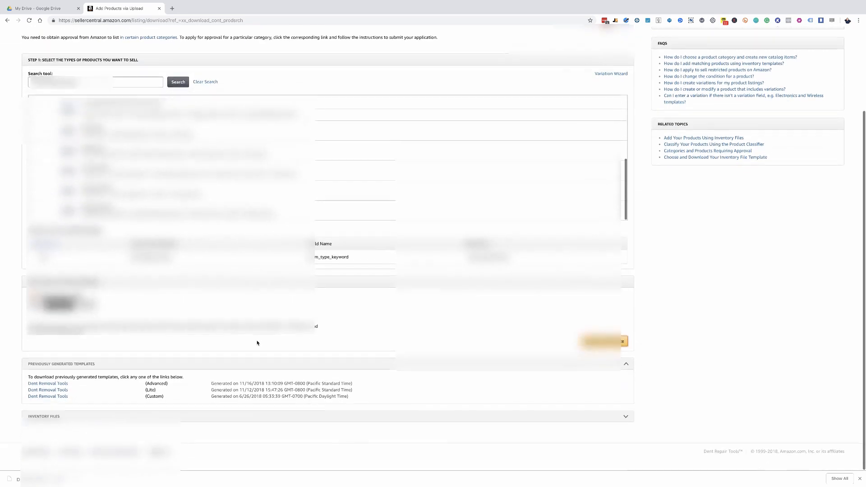
pyautogui.scroll(2, 257, 343)
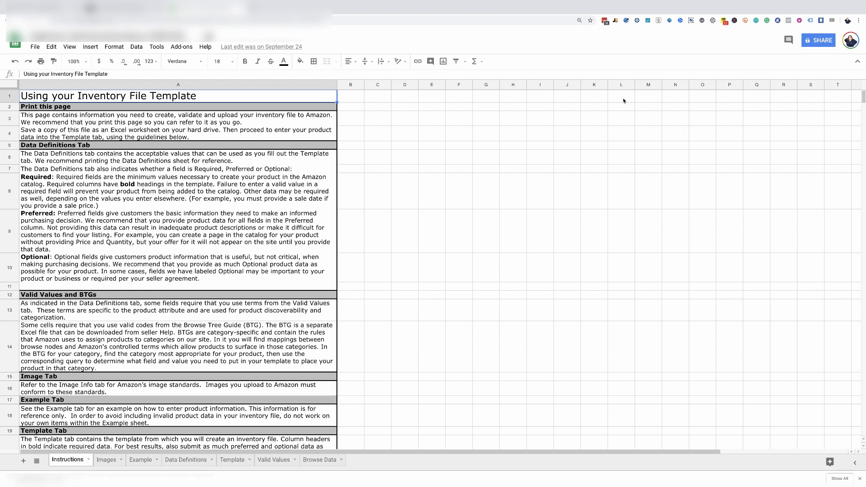
# - Dismiss the downloads bar and read through the inventory template's Instructions sheet, including the validation and upload guidelines
pyautogui.click(859, 478)
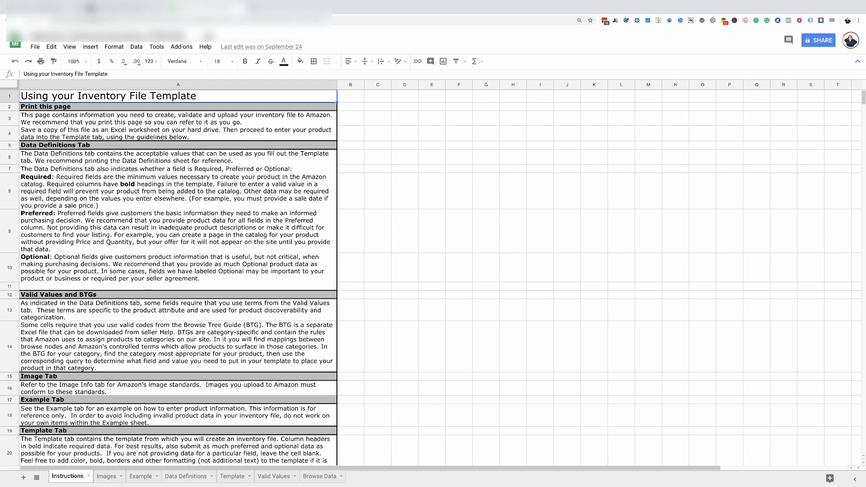
pyautogui.scroll(-15, 116, 374)
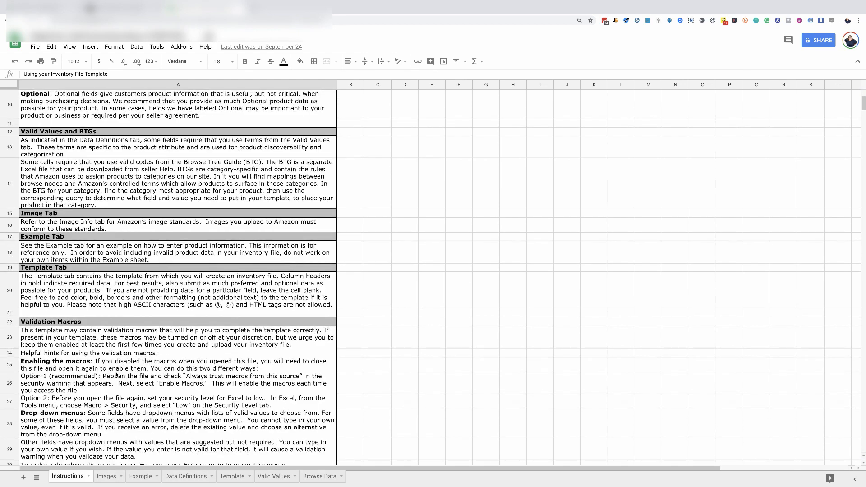
pyautogui.scroll(-3, 116, 374)
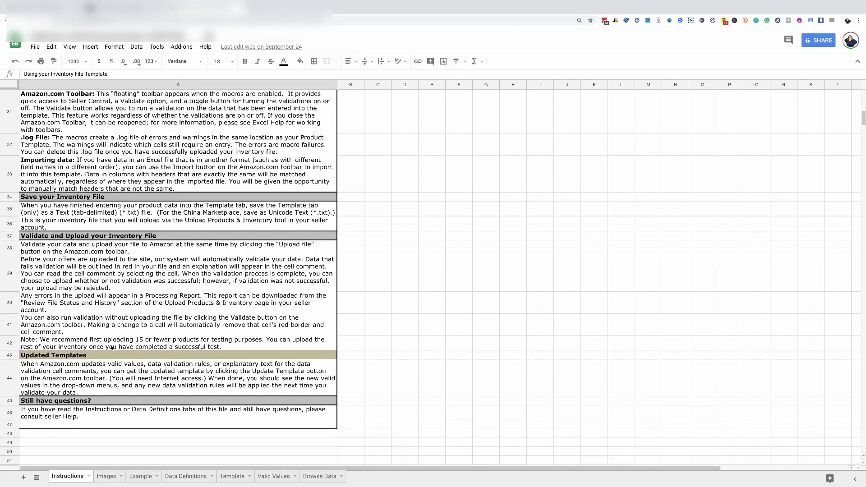
pyautogui.scroll(5, 94, 251)
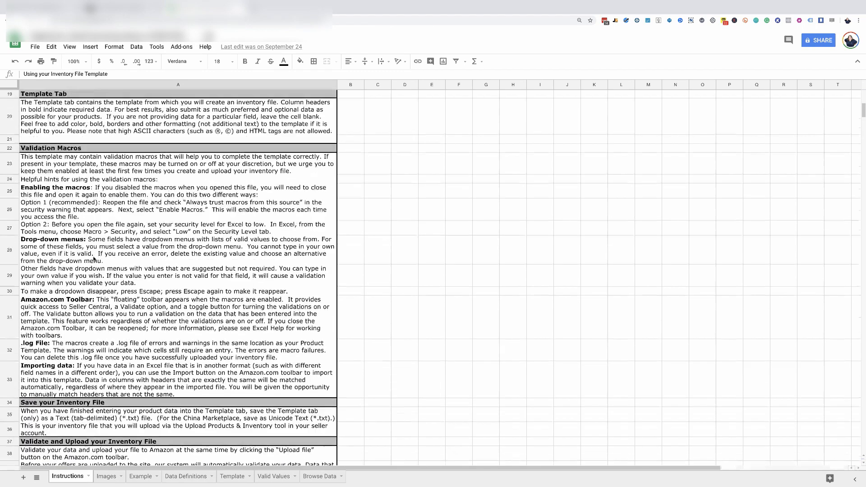
pyautogui.scroll(-1, 94, 260)
pyautogui.scroll(-3, 95, 260)
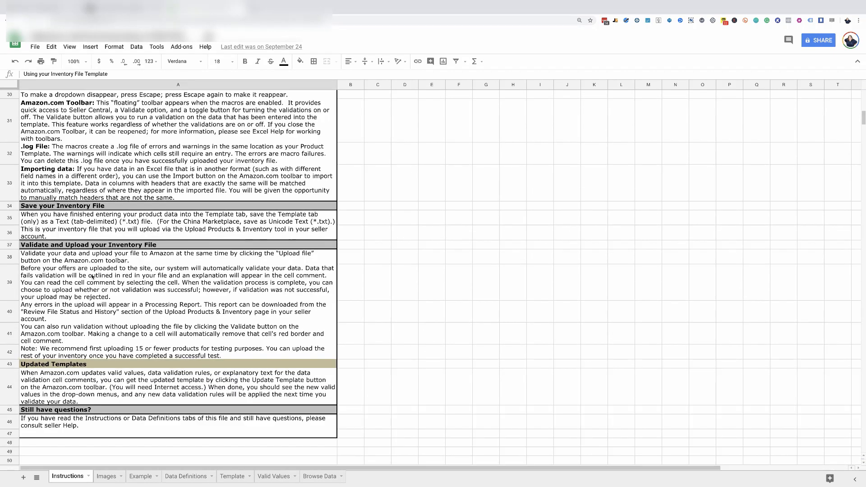
pyautogui.click(108, 275)
pyautogui.click(109, 255)
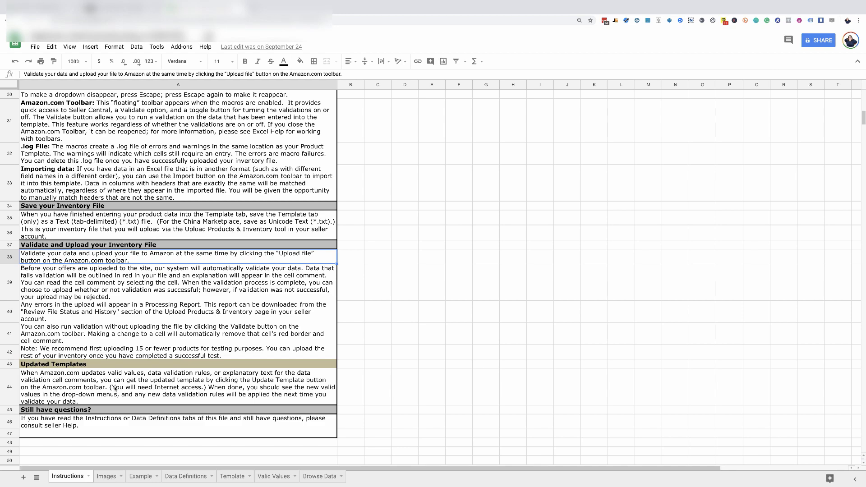
pyautogui.scroll(-1, 115, 387)
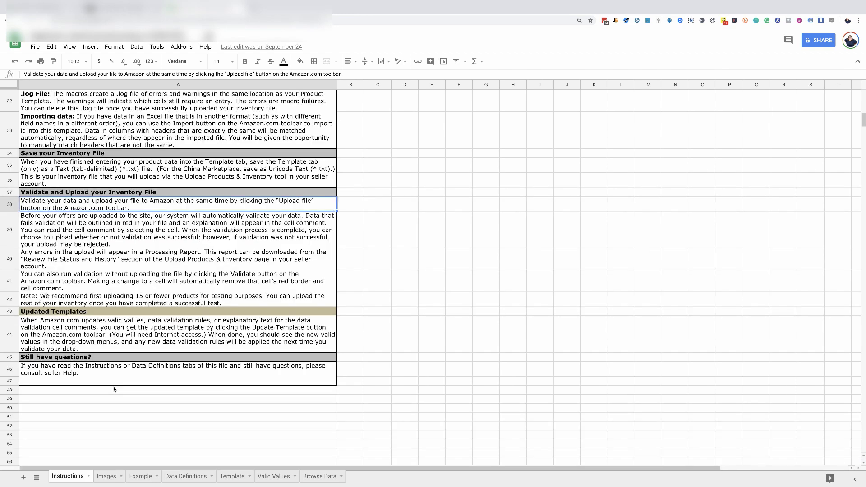
pyautogui.scroll(10, 114, 389)
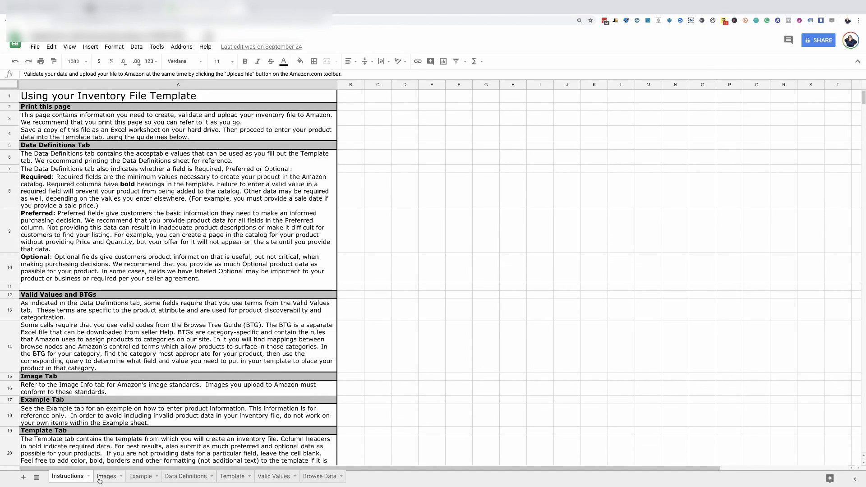
# - Review the image standards on the Images sheet and the single-product entry, Example 1, on the Example sheet
pyautogui.click(103, 477)
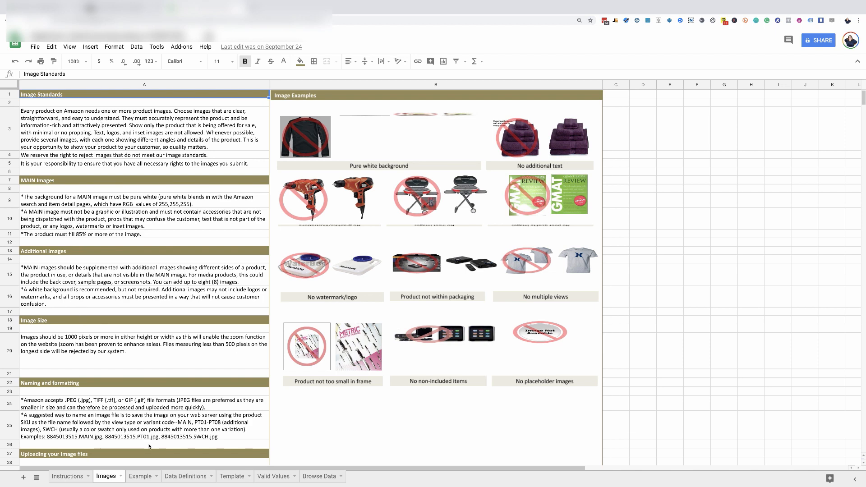
pyautogui.click(140, 478)
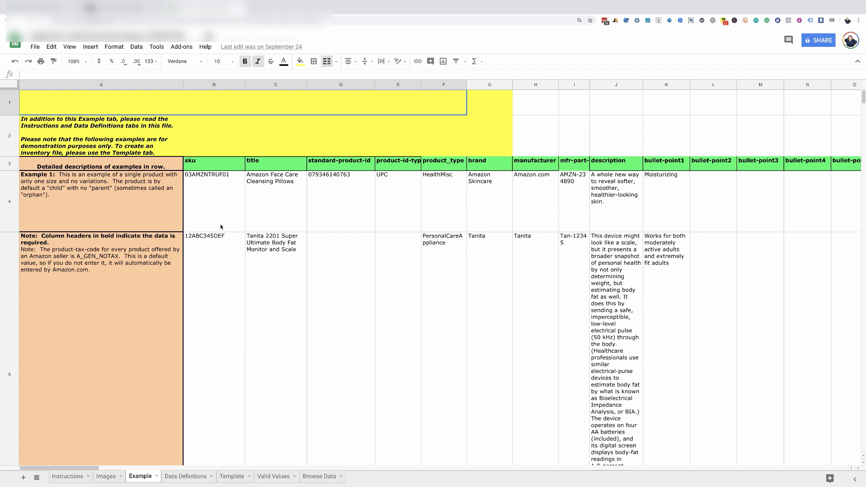
pyautogui.scroll(-1, 219, 227)
pyautogui.click(74, 170)
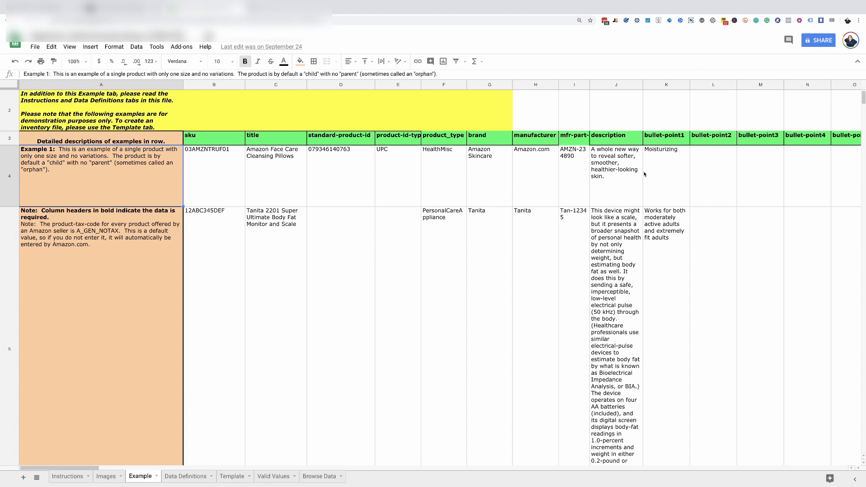
pyautogui.moveTo(83, 470)
pyautogui.mouseDown()
pyautogui.moveTo(392, 471)
pyautogui.moveTo(434, 484)
pyautogui.moveTo(574, 479)
pyautogui.moveTo(222, 469)
pyautogui.moveTo(769, 477)
pyautogui.moveTo(71, 471)
pyautogui.mouseUp()
# - Open the Data Definitions sheet and review the Required fields from feed_product_type through external_product_id_type
pyautogui.click(199, 477)
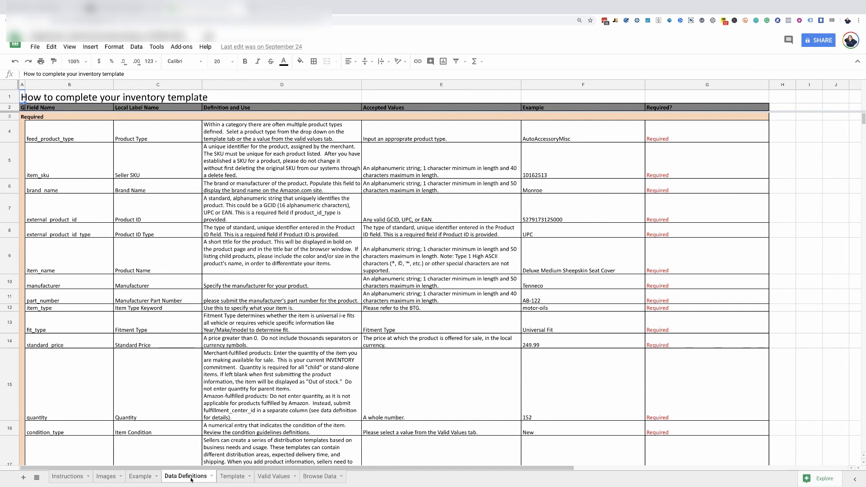
pyautogui.click(32, 119)
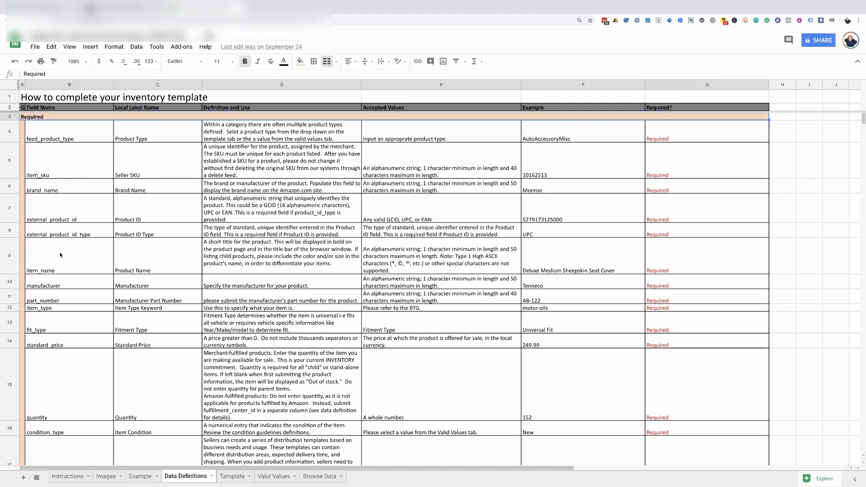
pyautogui.scroll(-2, 61, 255)
pyautogui.scroll(2, 61, 254)
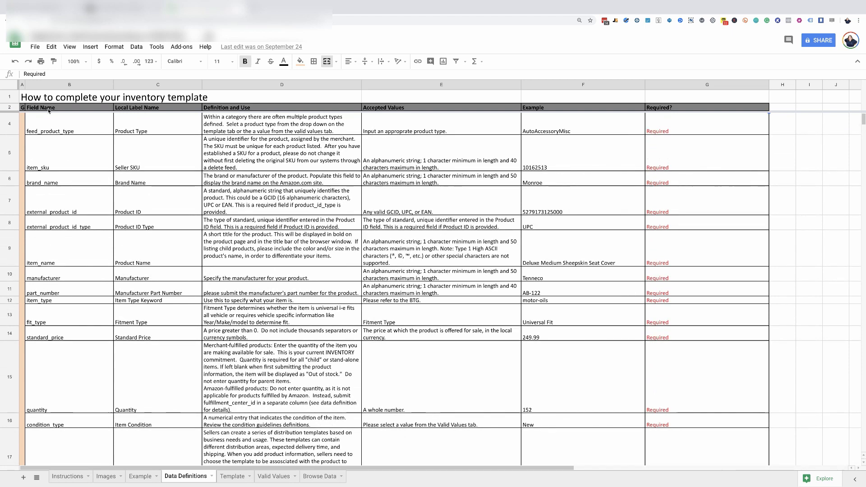
pyautogui.click(49, 137)
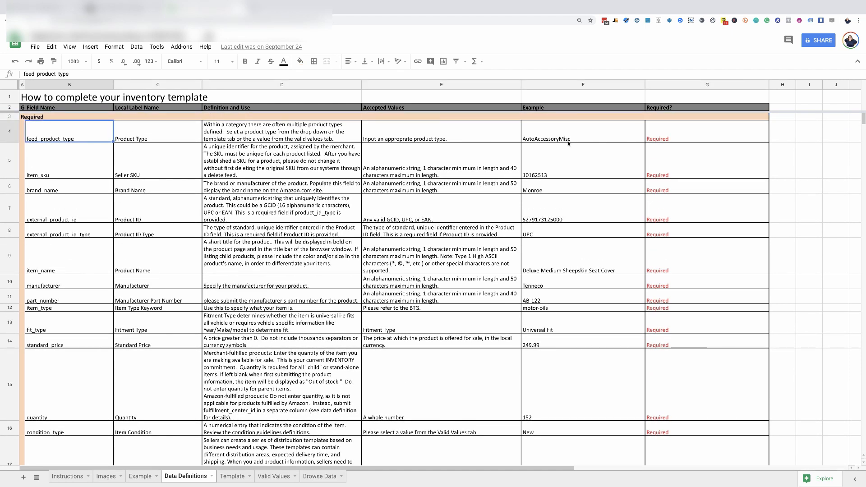
pyautogui.click(49, 163)
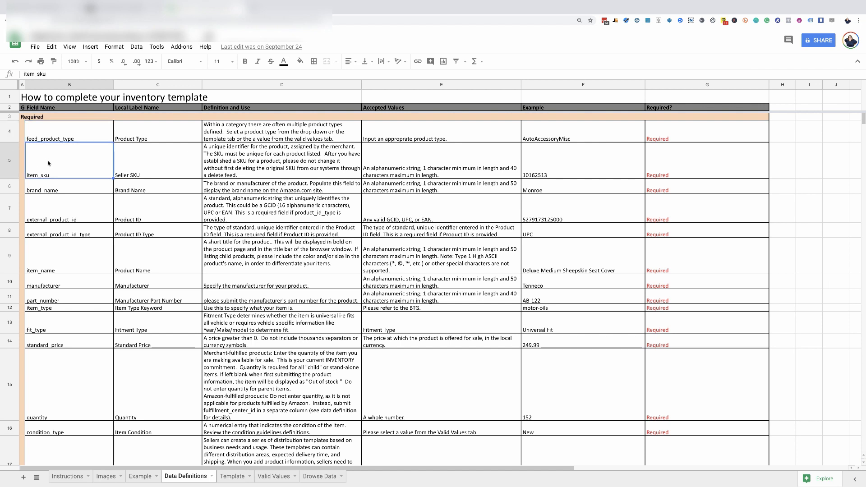
pyautogui.click(50, 191)
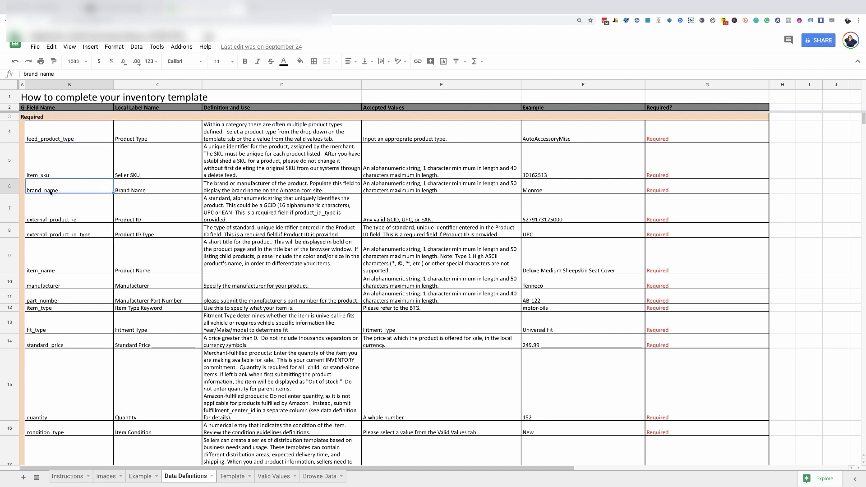
pyautogui.click(53, 218)
pyautogui.click(80, 234)
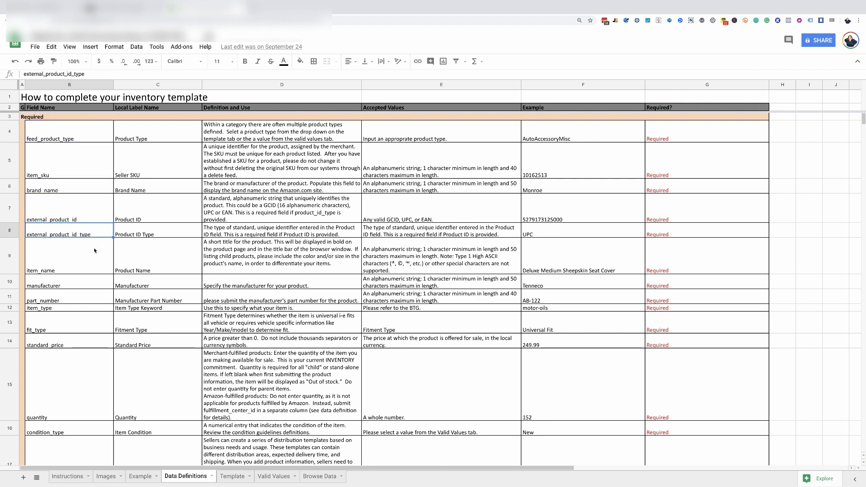
# - Review the Required field definitions from item_name through standard_price, including manufacturer, part_number, item_type and fit_type
pyautogui.click(75, 264)
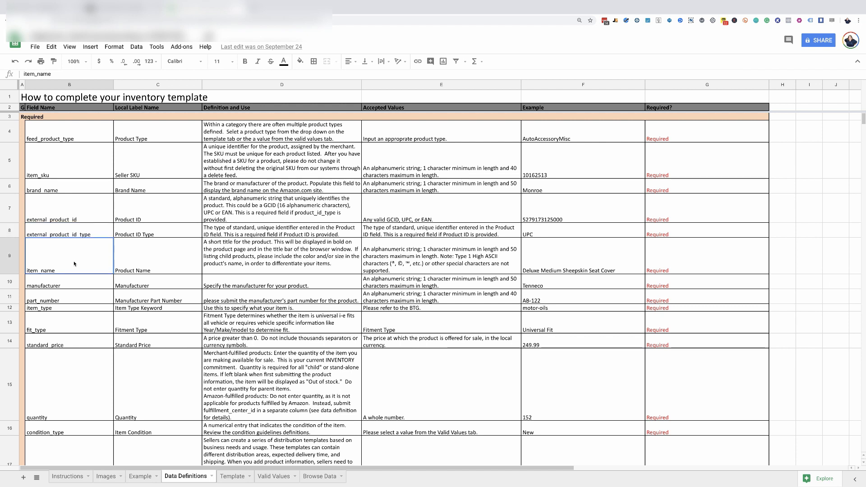
pyautogui.click(72, 286)
pyautogui.click(70, 302)
pyautogui.click(68, 308)
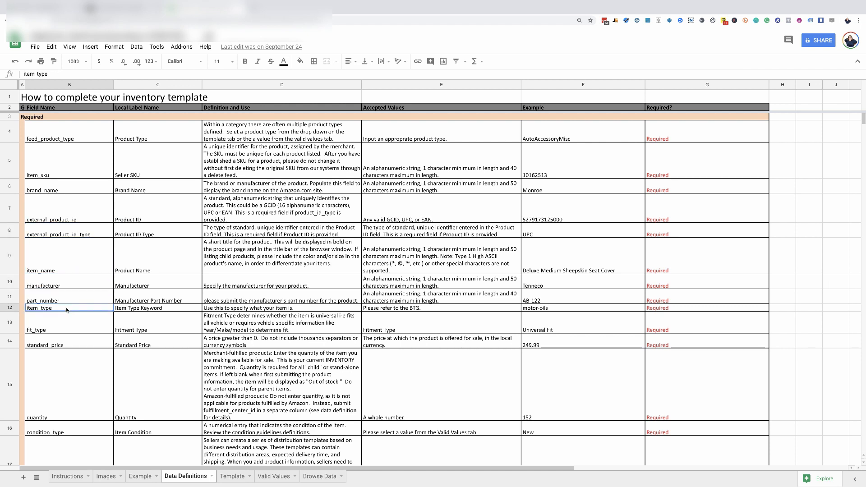
pyautogui.click(64, 333)
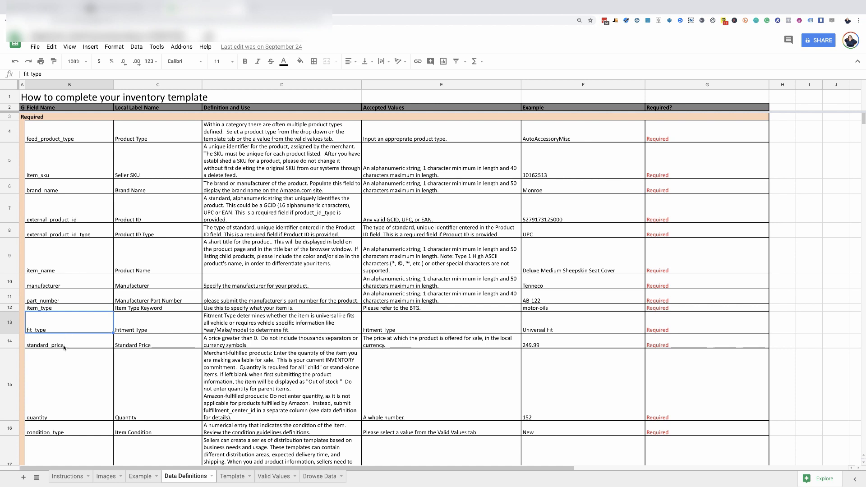
pyautogui.click(111, 346)
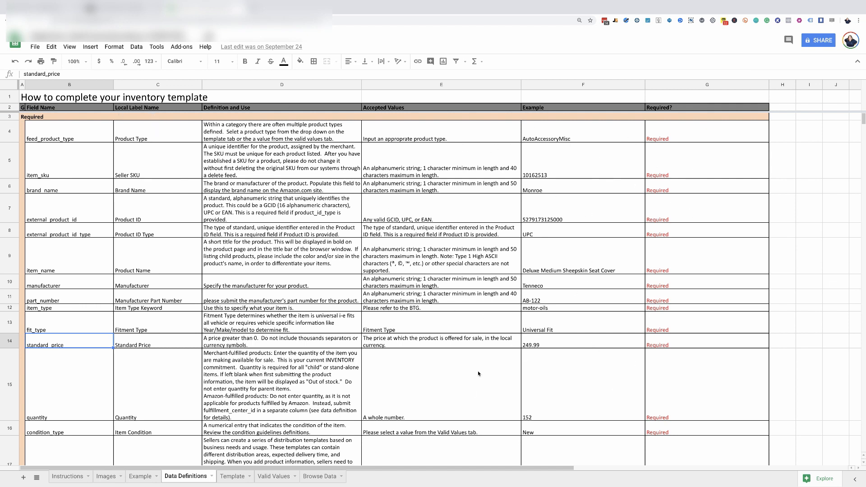
# - Check the whole Required section down to main_image_url, including quantity, condition_type and merchant_shipping_group_name
pyautogui.scroll(-3, 476, 343)
pyautogui.scroll(-2, 473, 323)
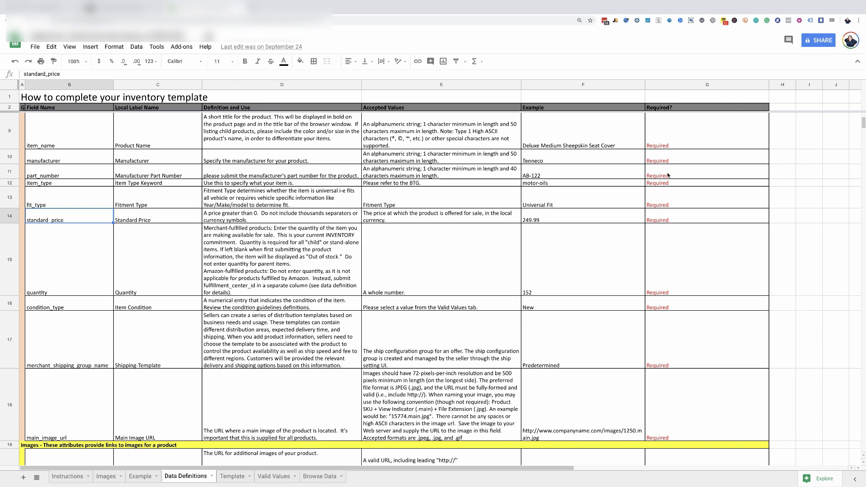
pyautogui.scroll(2, 666, 137)
pyautogui.scroll(4, 665, 137)
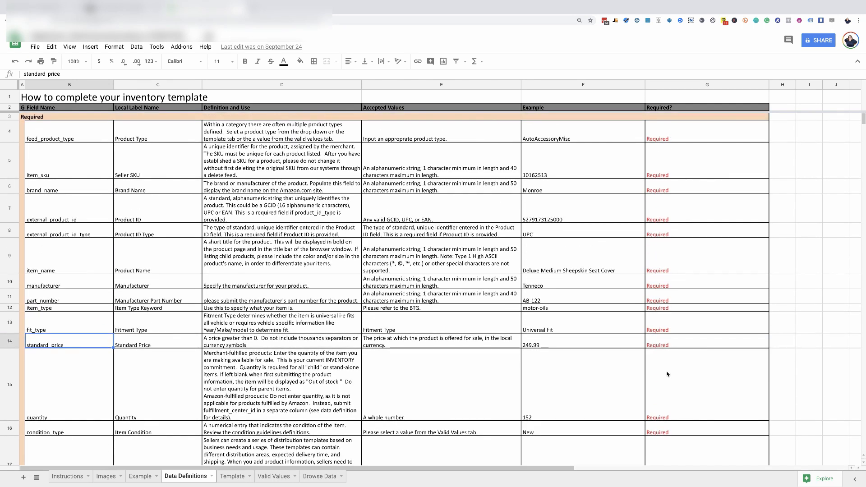
pyautogui.scroll(-4, 547, 268)
pyautogui.scroll(4, 550, 203)
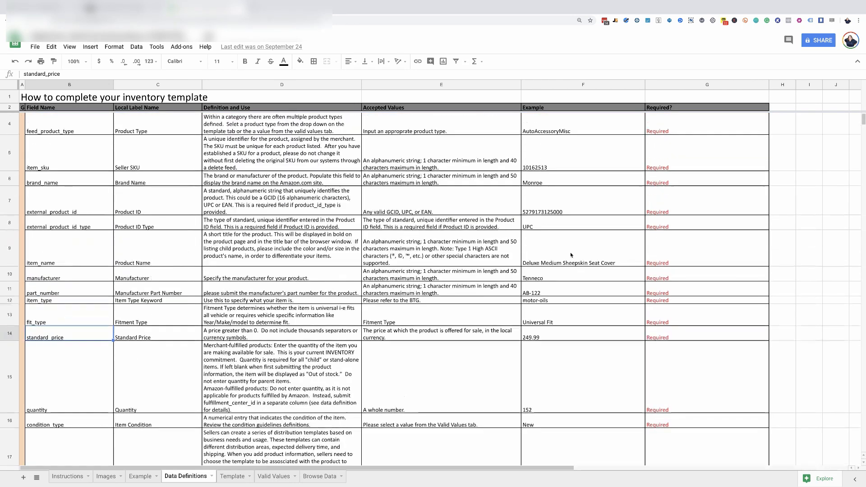
pyautogui.scroll(-3, 553, 325)
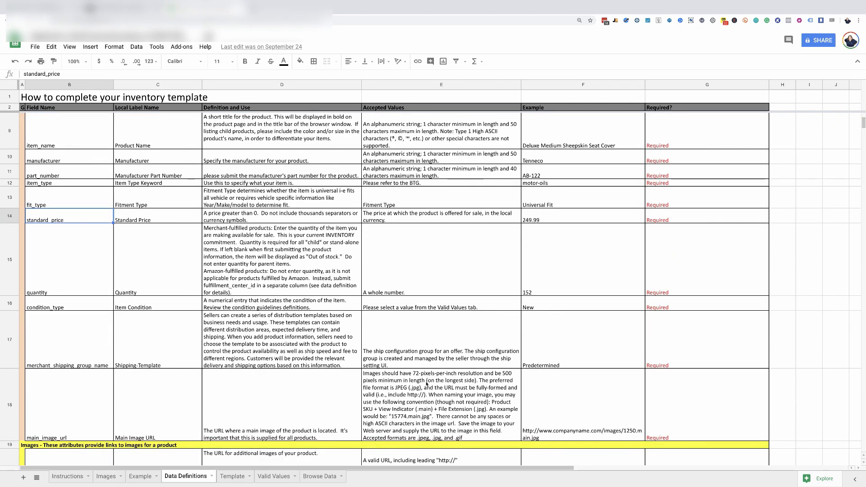
# - Read the Images section definitions for the other image URLs and the swatch image URL
pyautogui.scroll(-2, 514, 379)
pyautogui.scroll(-3, 353, 386)
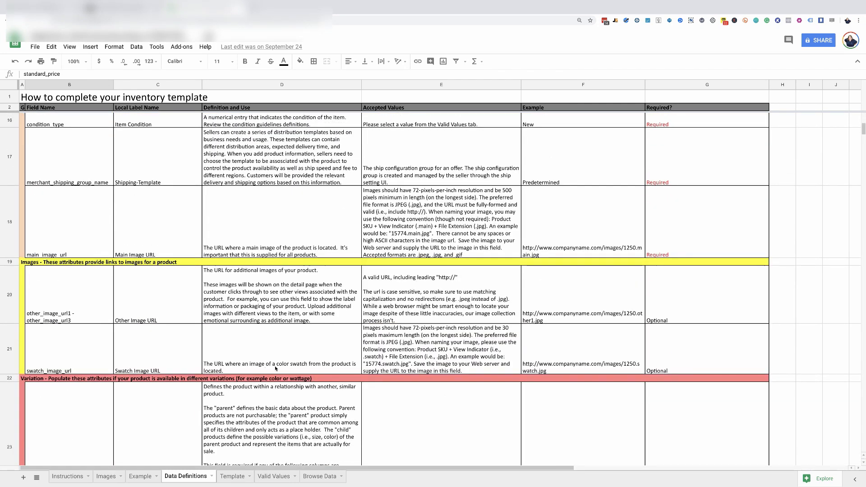
pyautogui.scroll(-2, 56, 291)
pyautogui.scroll(-1, 56, 291)
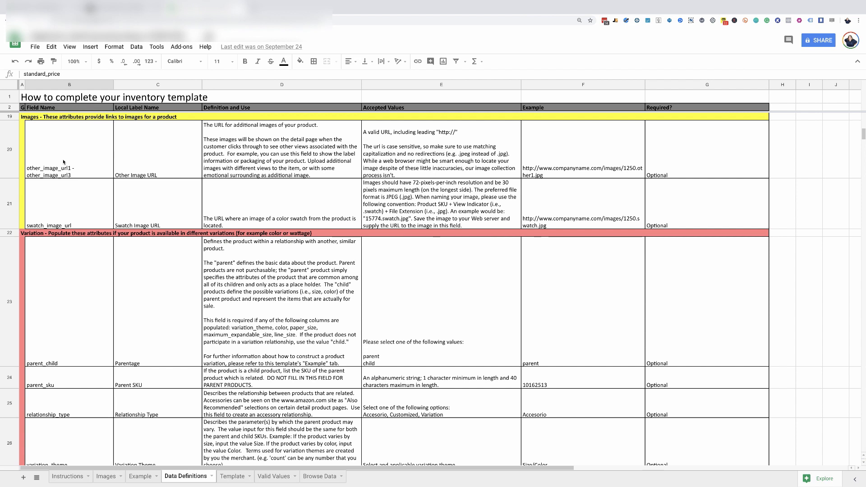
# - Examine the Variation section's parent_child, parent_sku, relationship_type and variation_theme definitions, with their accepted values and examples
pyautogui.scroll(-3, 26, 228)
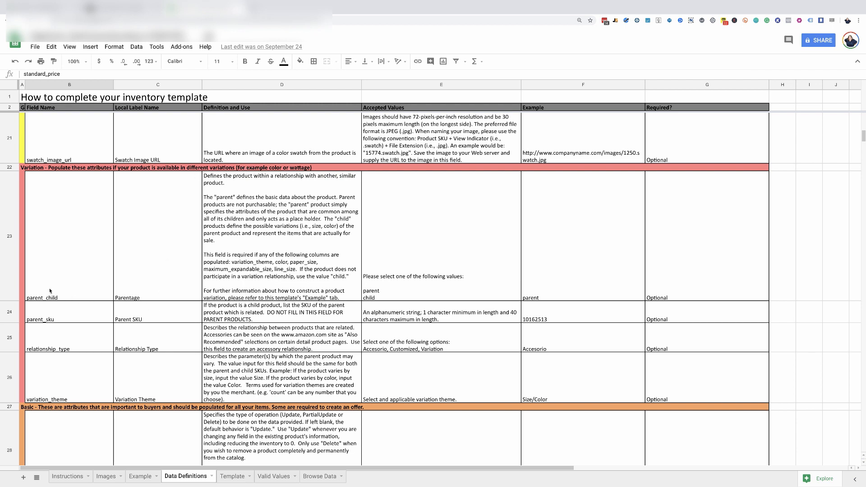
pyautogui.click(180, 300)
pyautogui.click(599, 289)
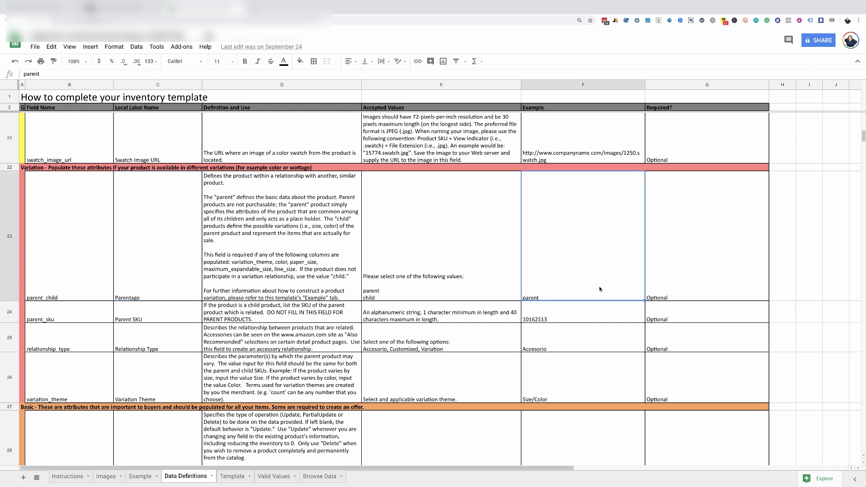
pyautogui.click(126, 313)
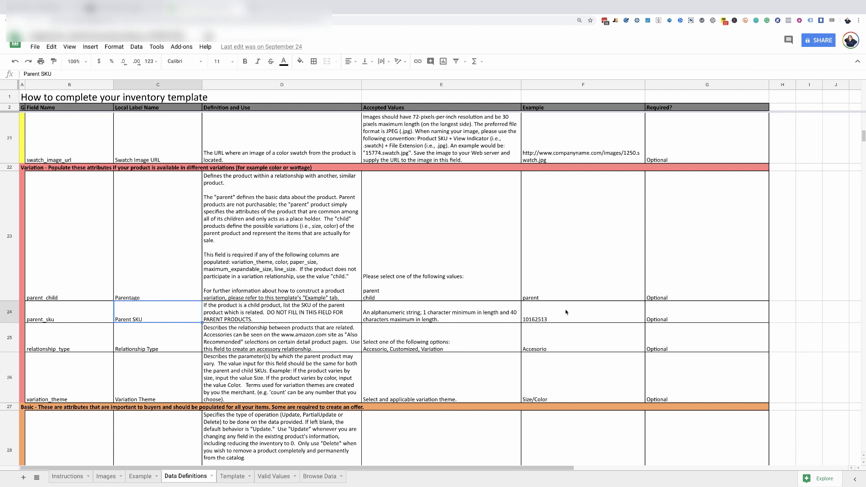
pyautogui.click(539, 315)
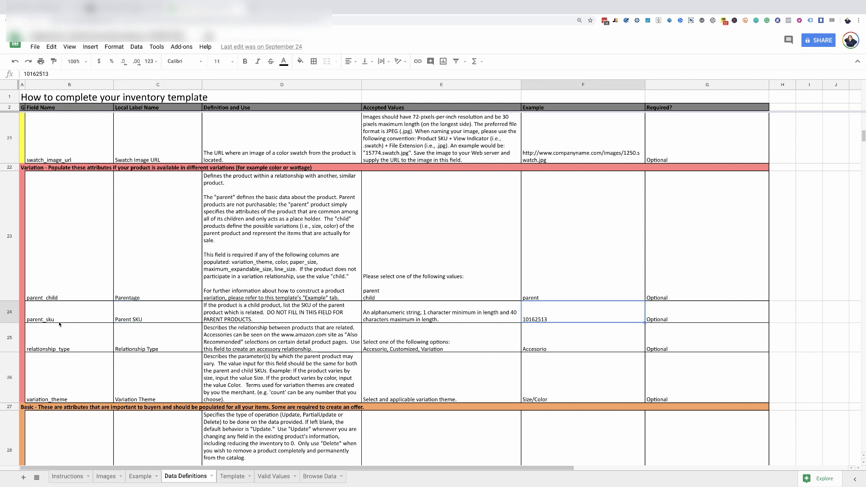
pyautogui.click(140, 345)
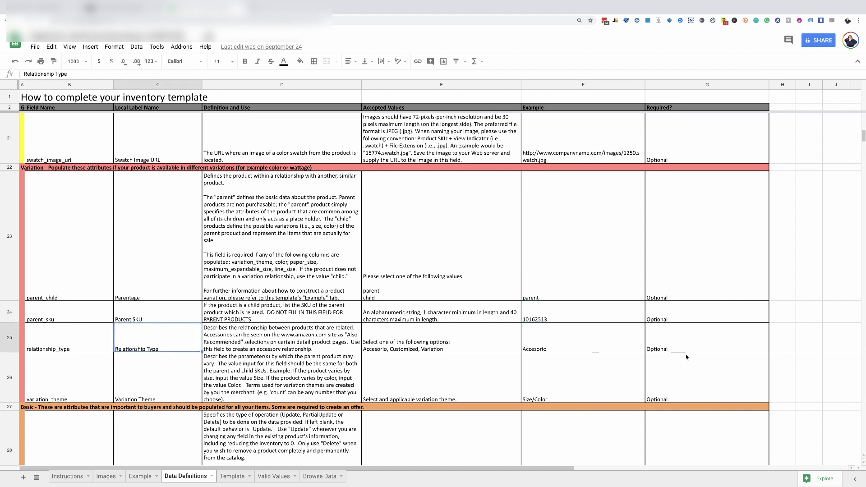
pyautogui.click(413, 346)
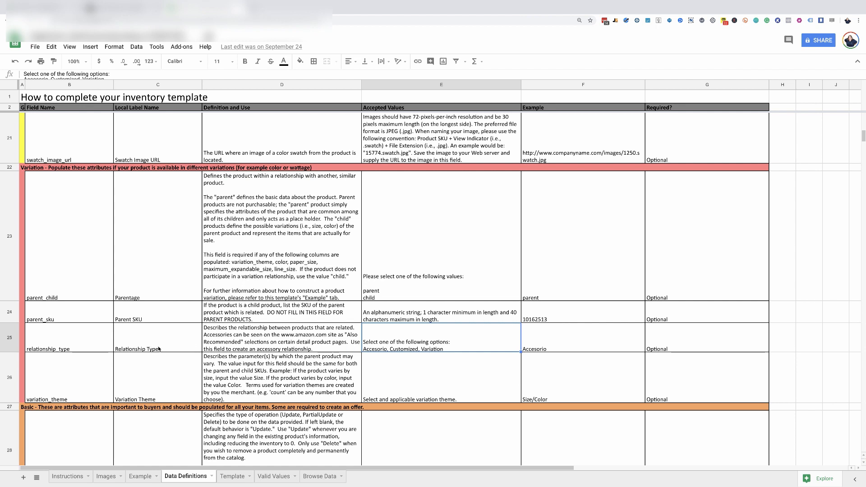
pyautogui.scroll(-1, 158, 349)
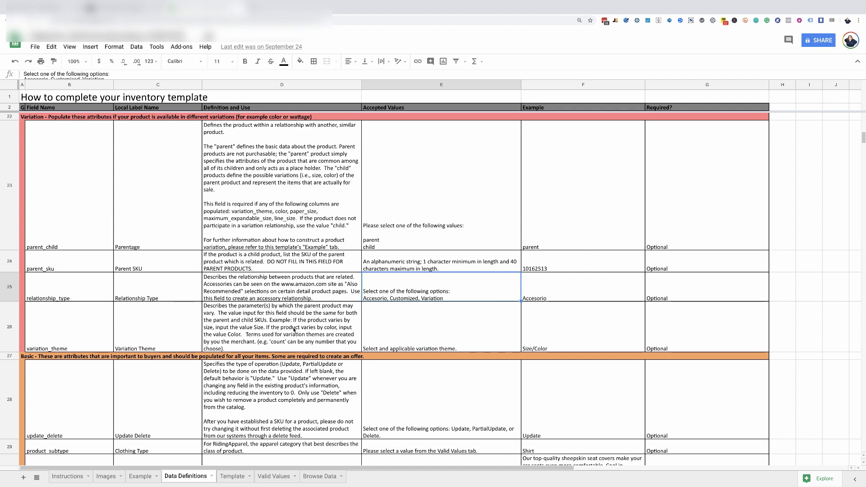
# - Examine the Basic section's update_delete field, including its example and accepted values
pyautogui.scroll(-4, 158, 402)
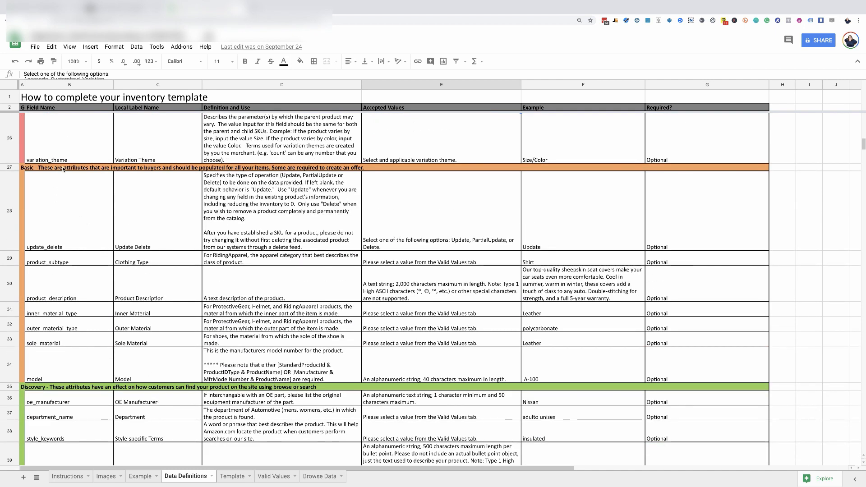
pyautogui.click(93, 239)
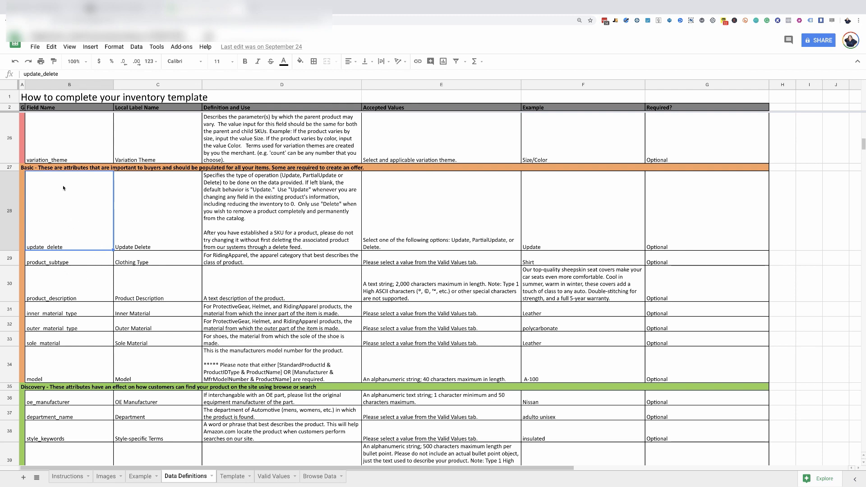
pyautogui.click(48, 169)
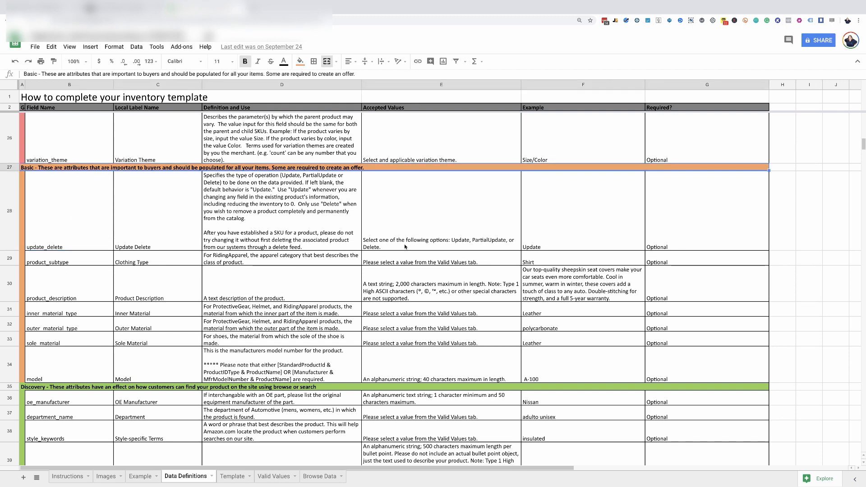
pyautogui.click(535, 243)
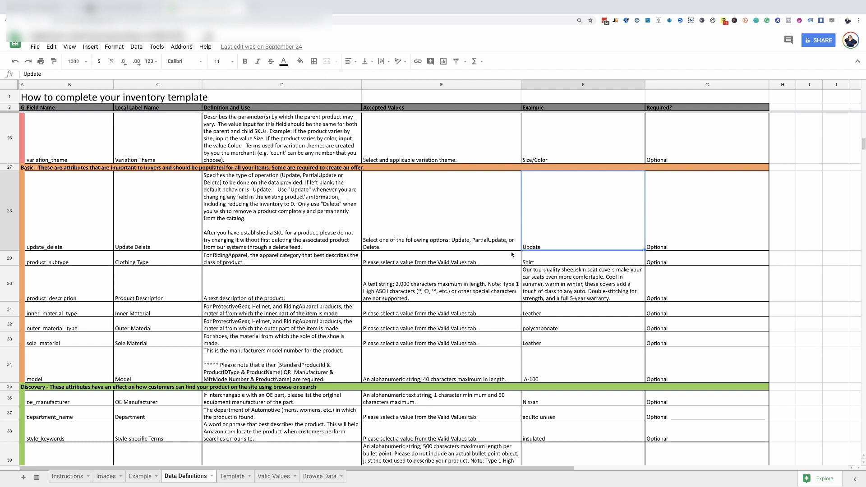
pyautogui.click(381, 247)
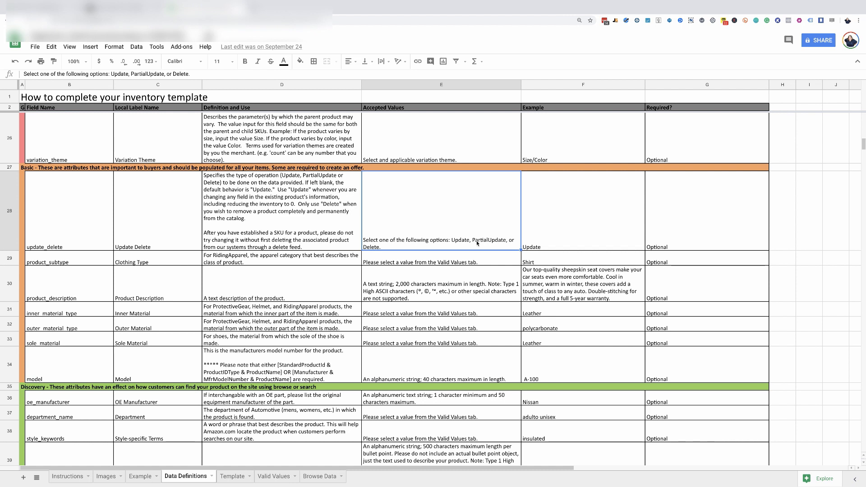
# - Read the Discovery section definitions, including key product features and search terms
pyautogui.scroll(-3, 470, 251)
pyautogui.scroll(-4, 470, 251)
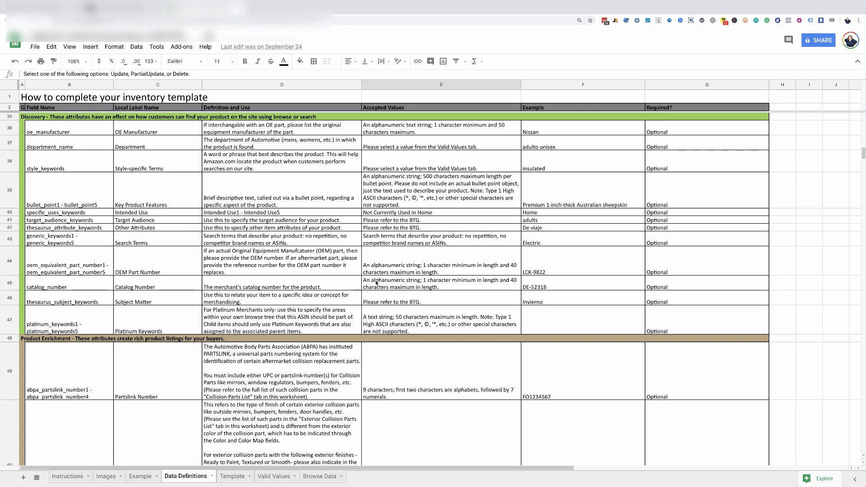
pyautogui.scroll(-1, 376, 282)
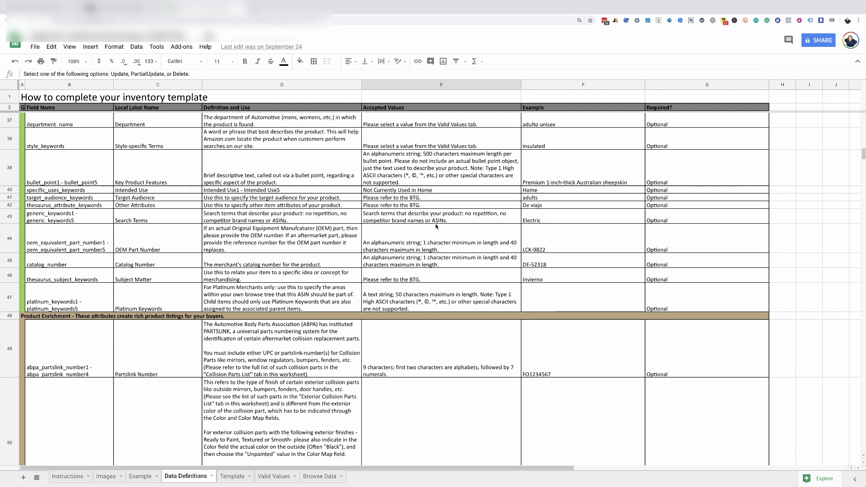
# - Skim the Product Enrichment attribute definitions and continue into the Dimensions section of the Data Definitions sheet
pyautogui.scroll(-2, 434, 220)
pyautogui.scroll(-2, 438, 226)
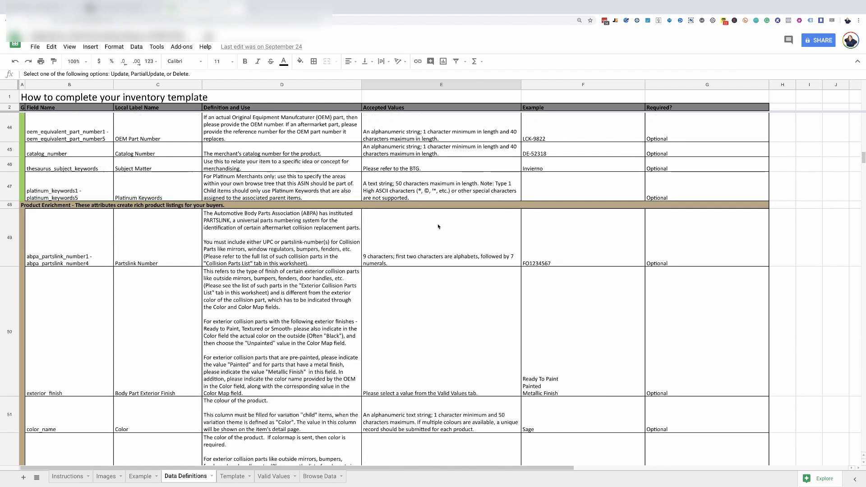
pyautogui.scroll(-6, 437, 227)
pyautogui.scroll(-1, 437, 226)
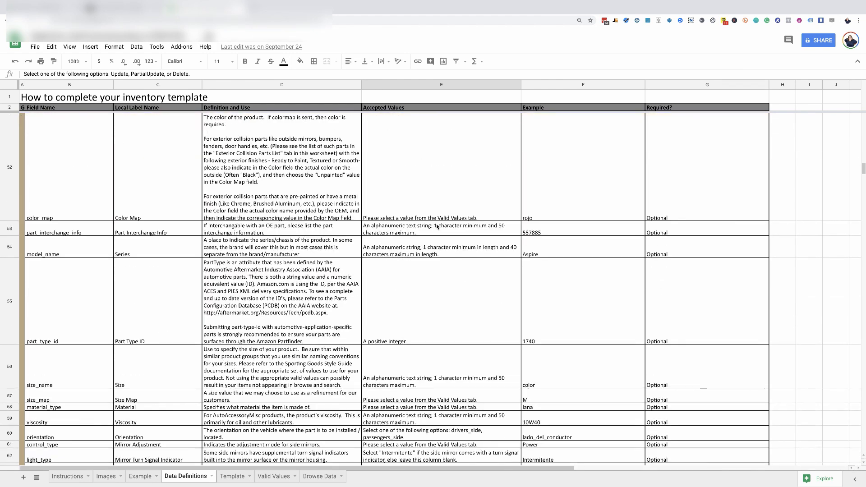
pyautogui.scroll(-2, 437, 226)
pyautogui.scroll(-5, 436, 226)
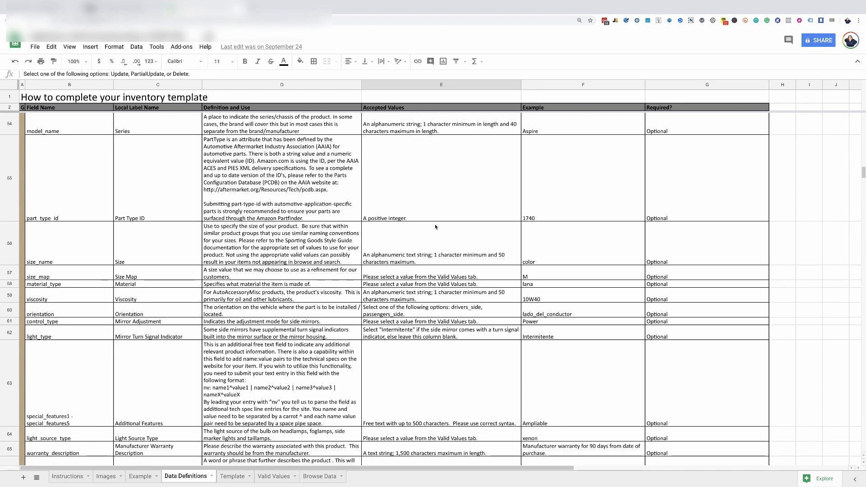
pyautogui.scroll(-7, 436, 226)
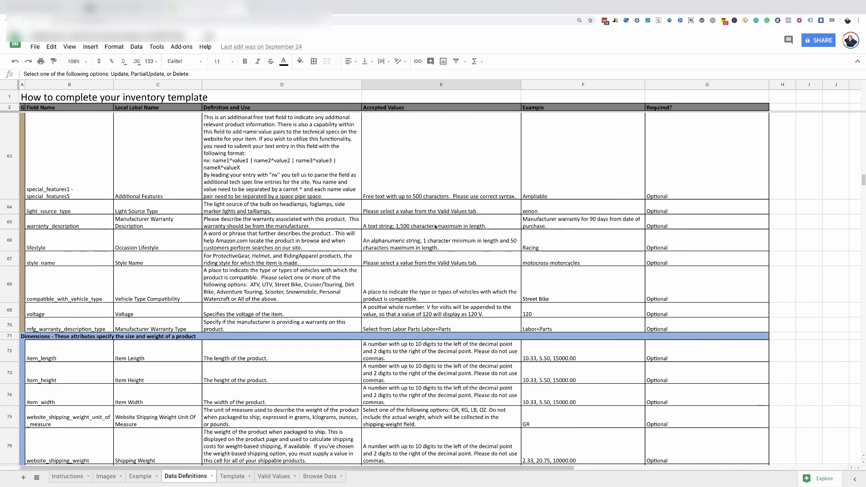
# - Skim the Dimensions, Fulfillment, Compliance, Offer and B2B definitions in the Data Definitions sheet, and return to the Required section
pyautogui.scroll(-2, 436, 227)
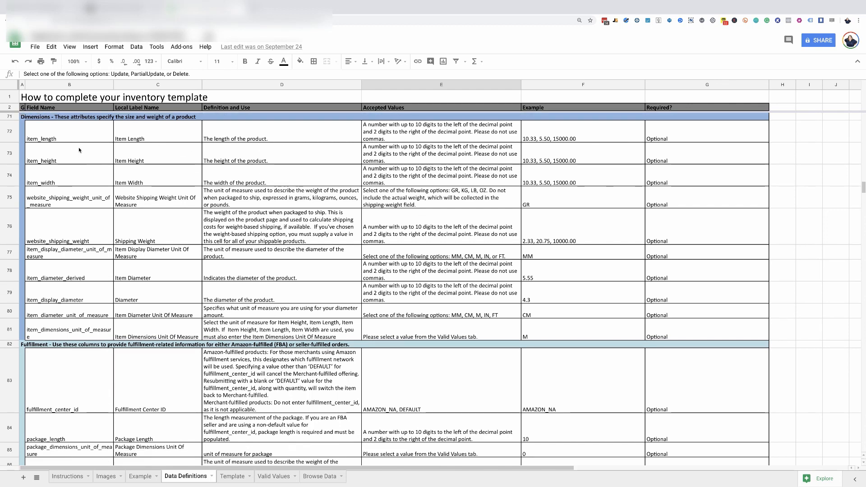
pyautogui.scroll(-3, 84, 153)
pyautogui.scroll(-3, 90, 155)
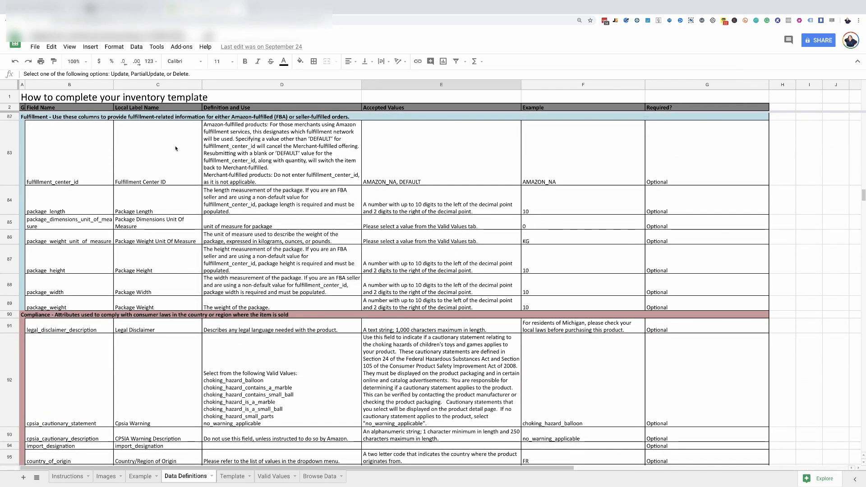
pyautogui.scroll(-10, 487, 243)
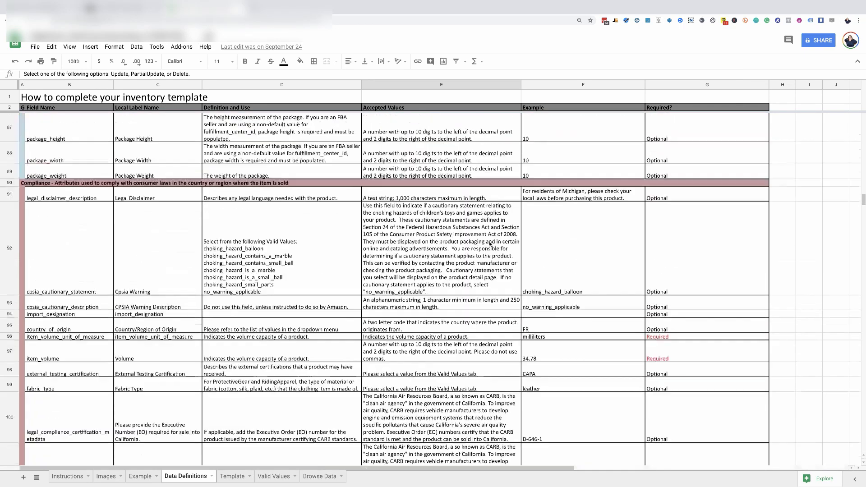
pyautogui.scroll(-3, 489, 244)
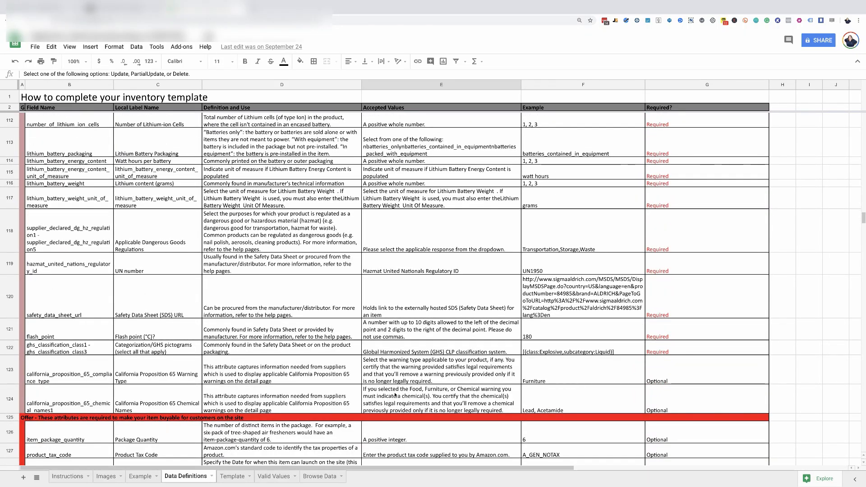
pyautogui.scroll(-5, 382, 389)
pyautogui.scroll(-10, 383, 389)
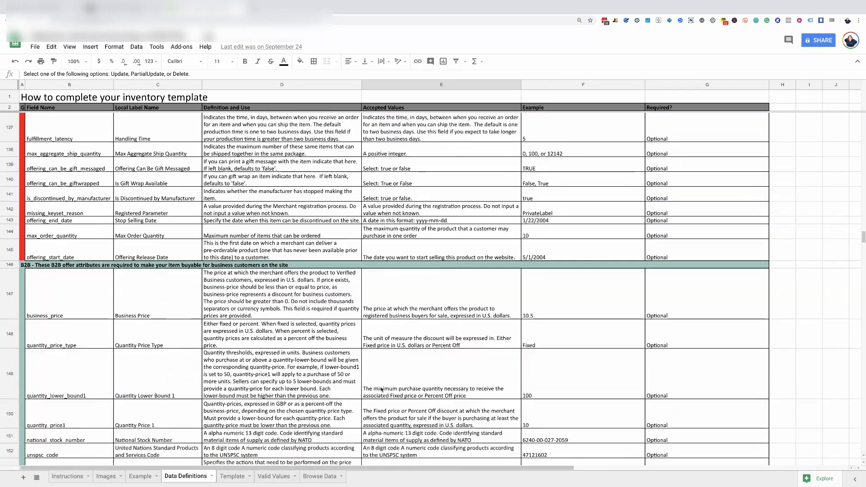
pyautogui.scroll(20, 381, 390)
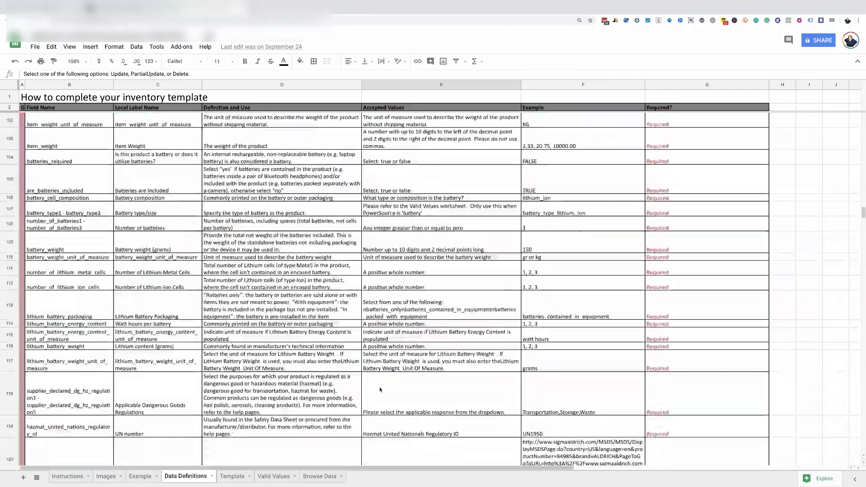
pyautogui.scroll(8, 379, 390)
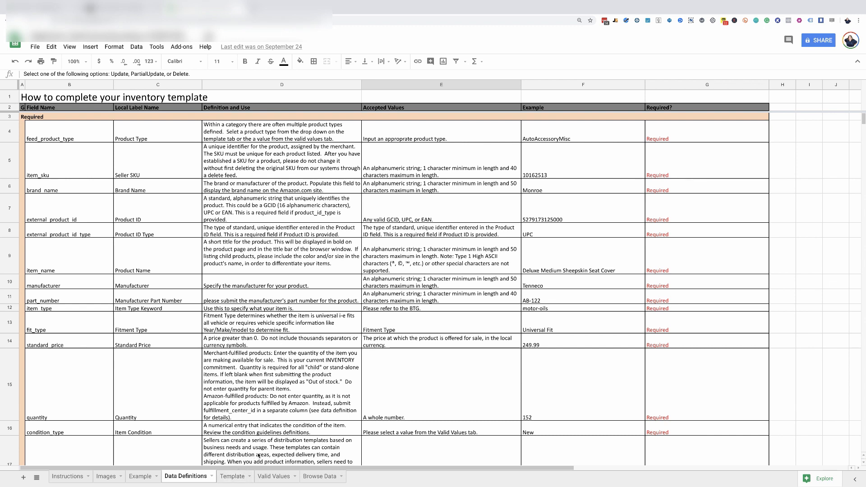
# - Open the Template sheet and examine the parent listing's entries in row 4, from Product Type to Manufacturer Part Number
pyautogui.click(237, 478)
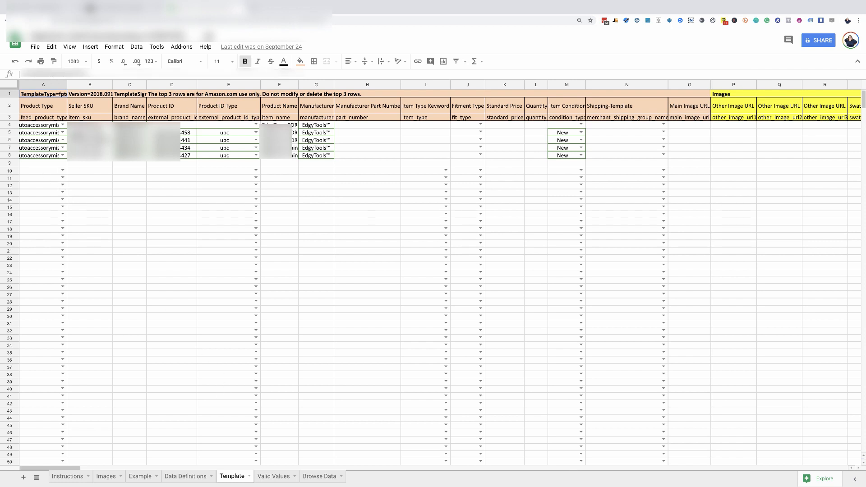
pyautogui.moveTo(37, 125); pyautogui.dragTo(361, 126)
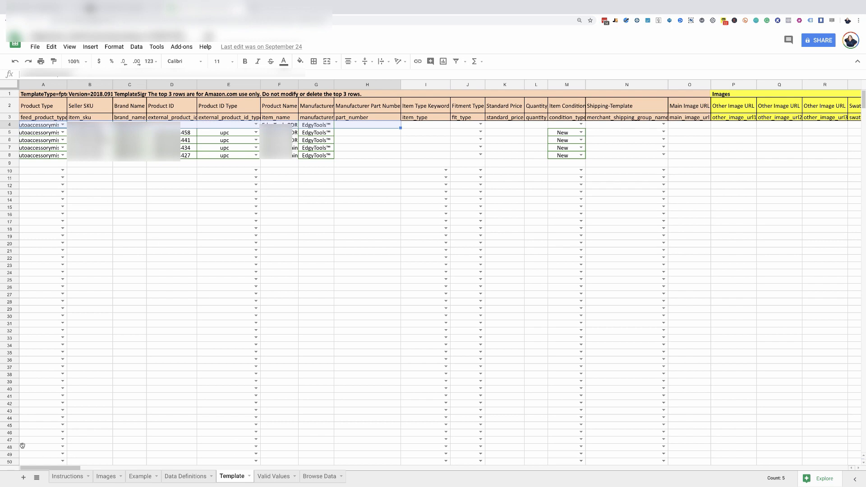
pyautogui.click(90, 124)
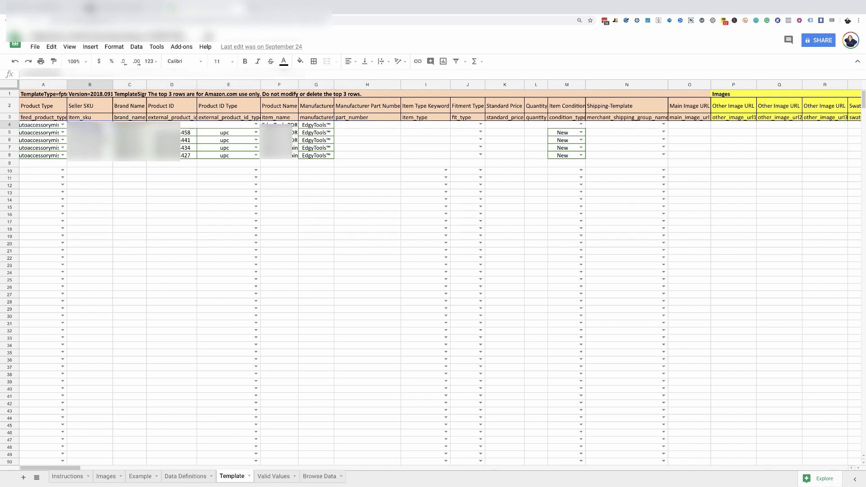
pyautogui.doubleClick(48, 127)
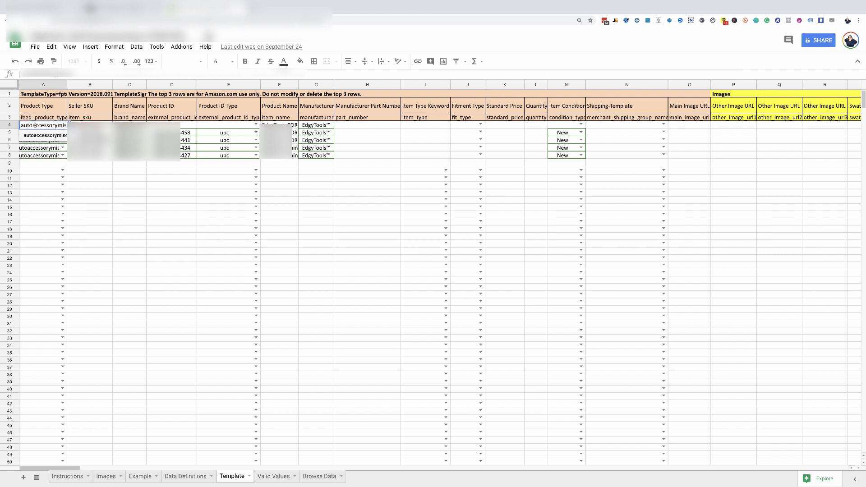
pyautogui.click(37, 166)
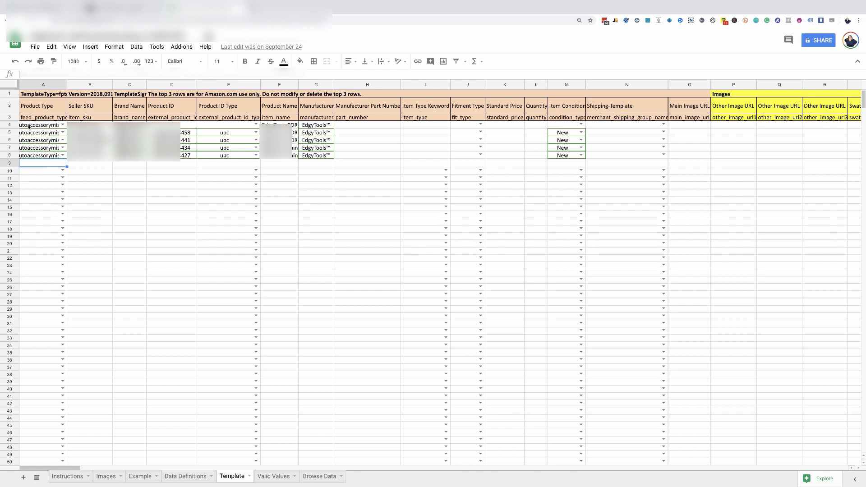
pyautogui.moveTo(26, 126); pyautogui.dragTo(379, 126)
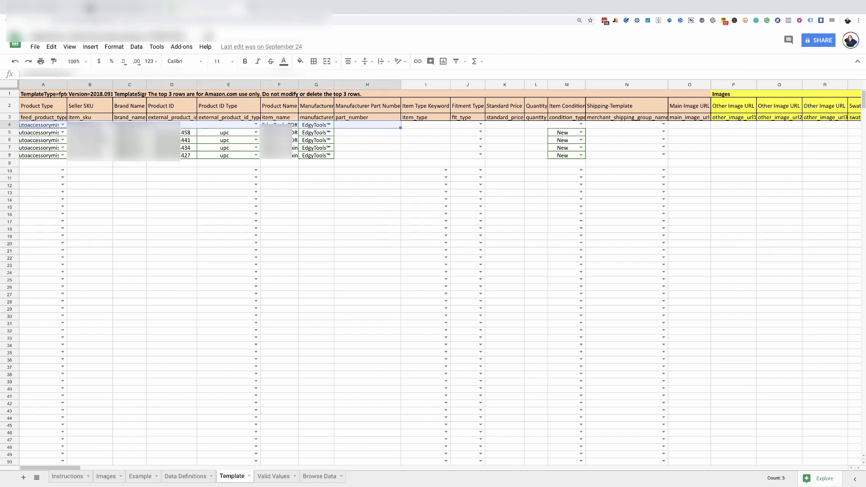
# - Review the parent row's Product Type, Seller SKU, Brand Name, Product ID and Product ID Type cells one by one
pyautogui.click(60, 125)
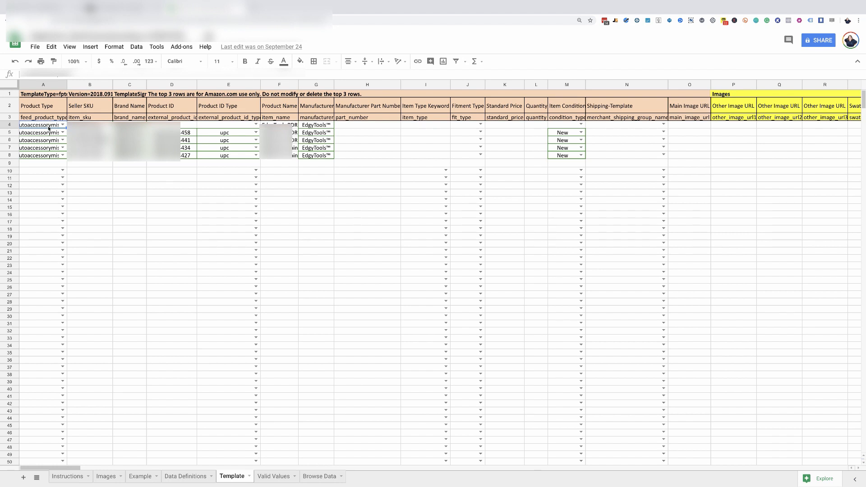
pyautogui.click(90, 124)
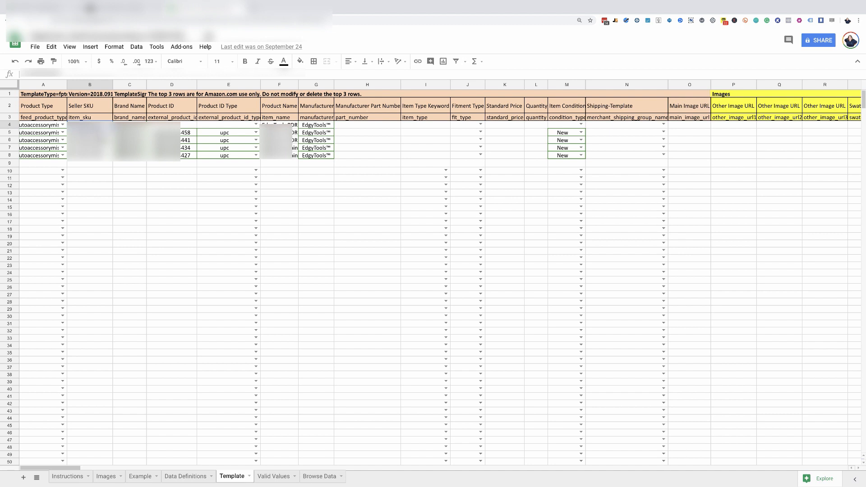
pyautogui.click(129, 125)
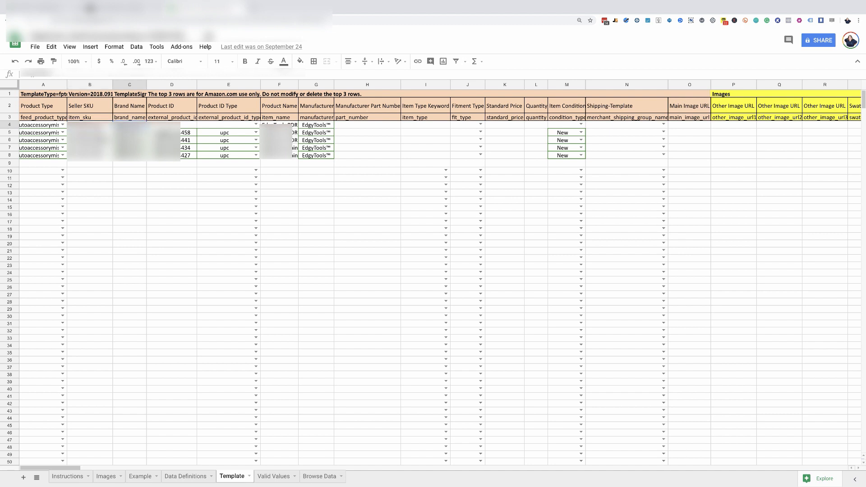
pyautogui.click(181, 125)
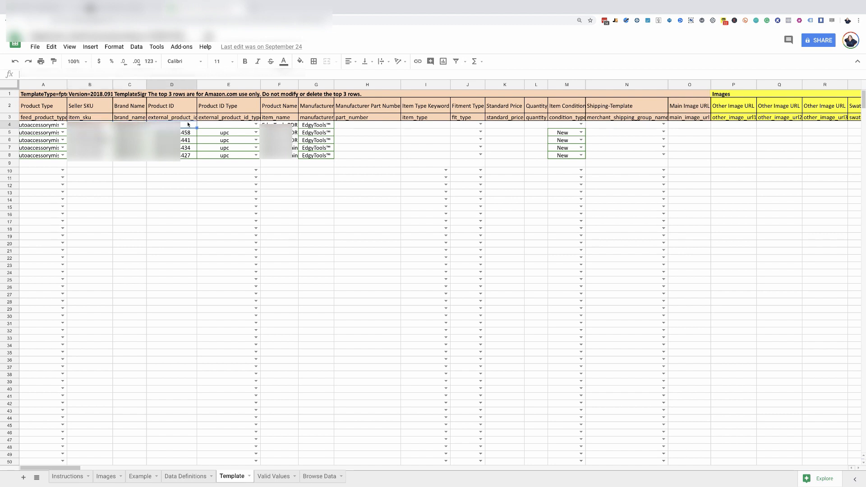
pyautogui.click(205, 127)
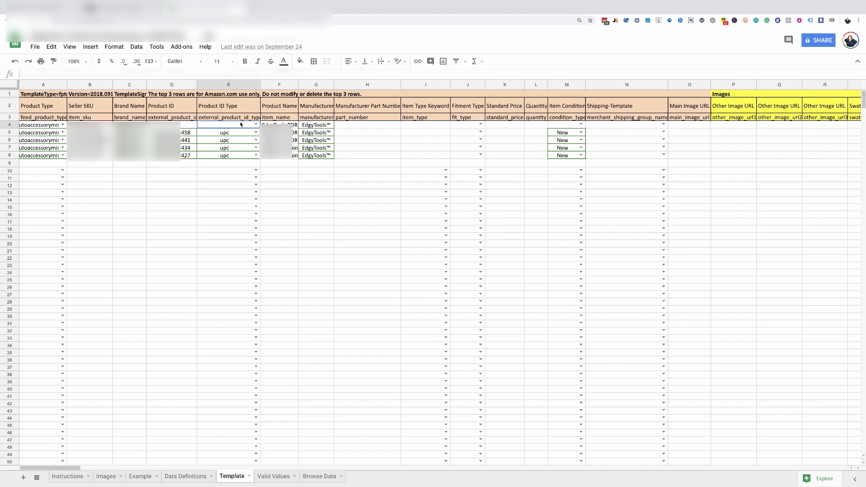
# - Review the parent row's Product Name, Manufacturer and Manufacturer Part Number cells
pyautogui.click(278, 125)
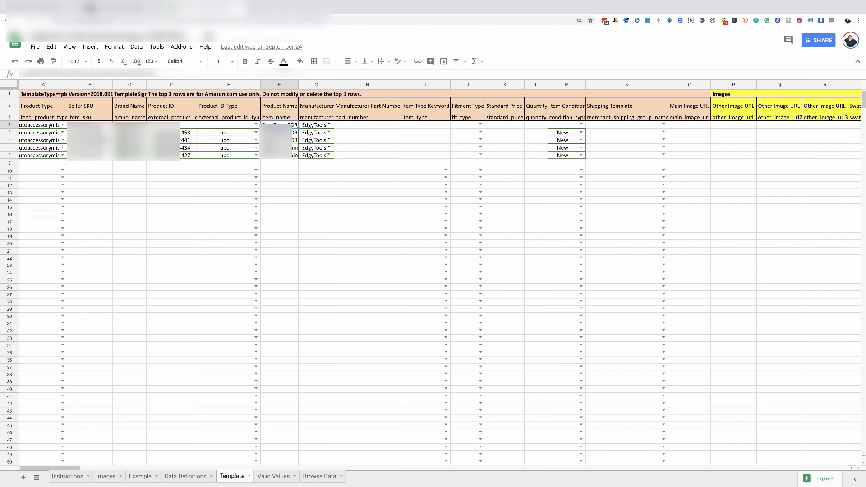
pyautogui.click(281, 108)
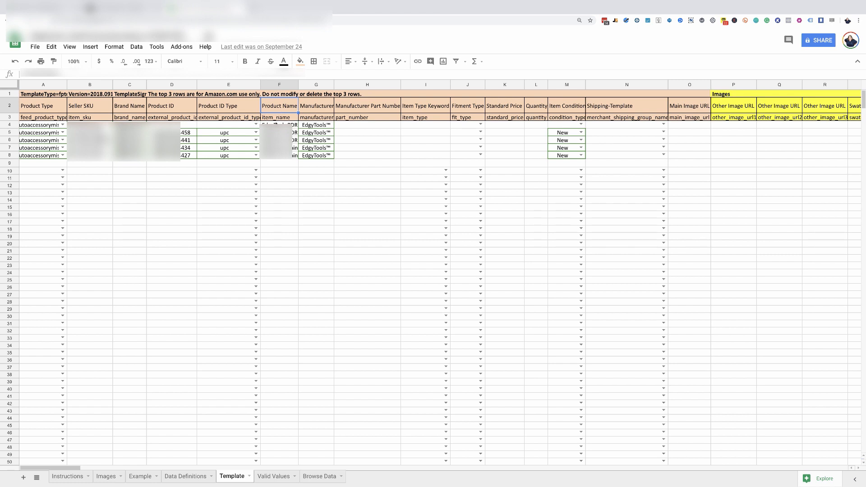
pyautogui.click(280, 125)
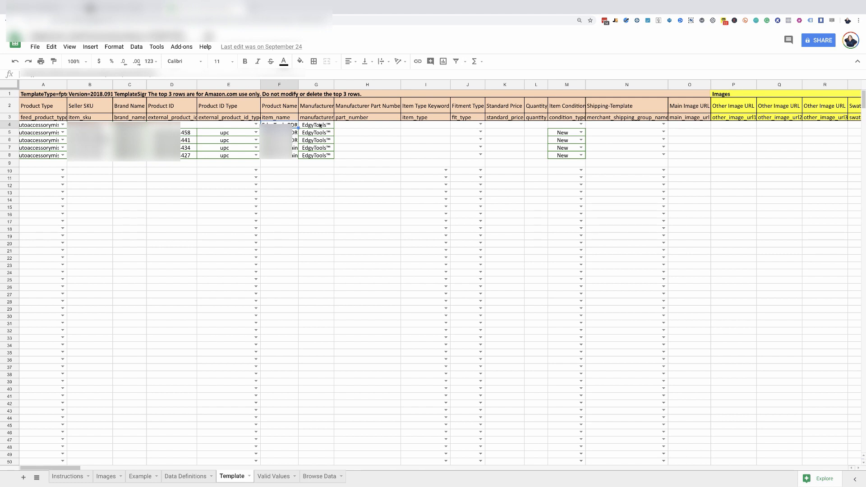
pyautogui.click(317, 124)
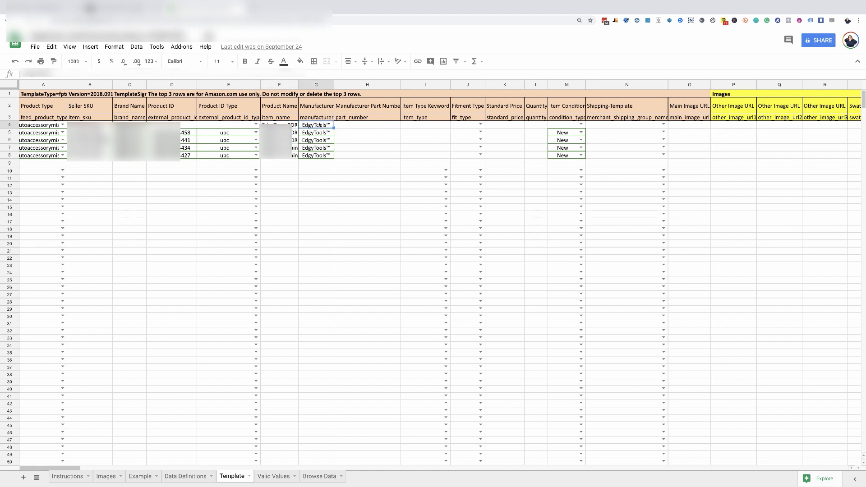
pyautogui.click(376, 125)
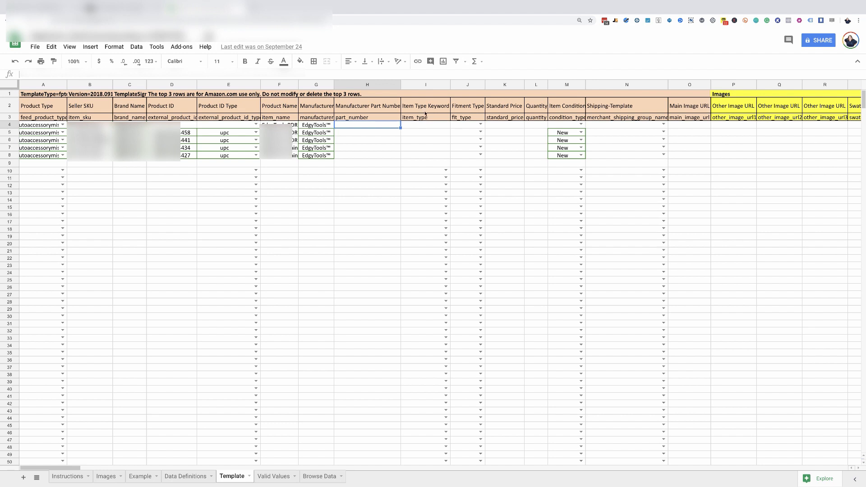
# - Check the Fitment Type column, the Standard Price cells in rows 4 to 8, and the first child's Item Condition
pyautogui.click(469, 110)
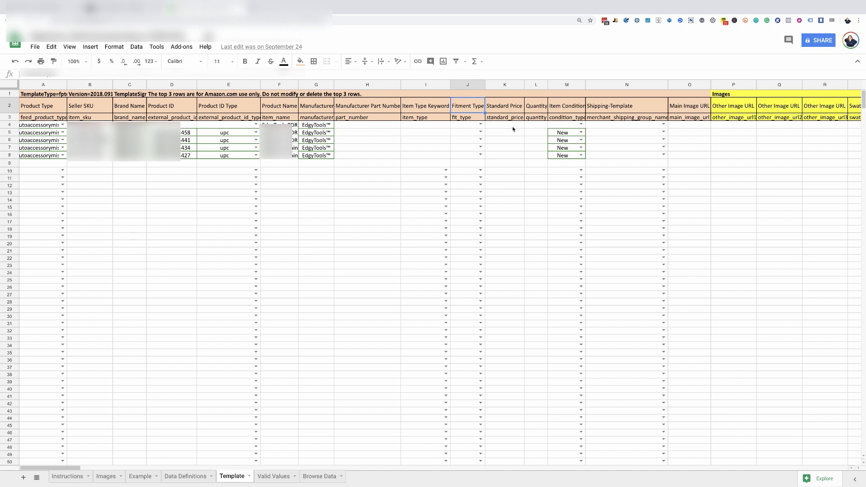
pyautogui.moveTo(512, 128); pyautogui.dragTo(512, 155)
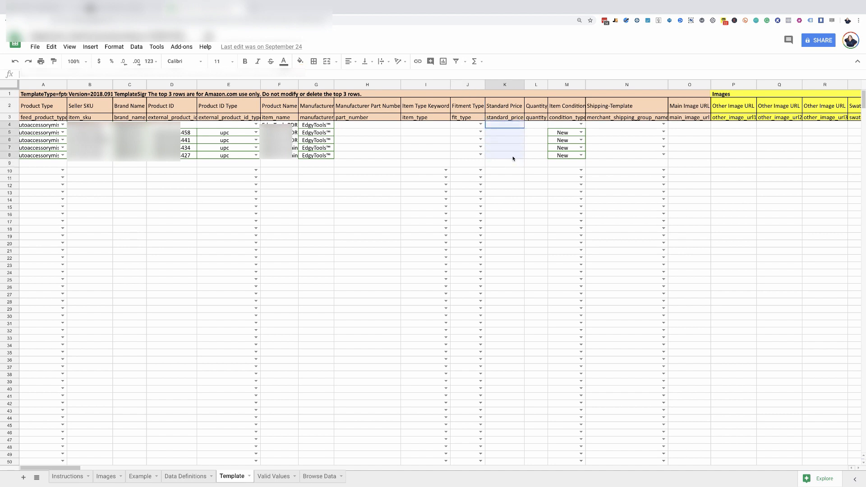
pyautogui.click(561, 133)
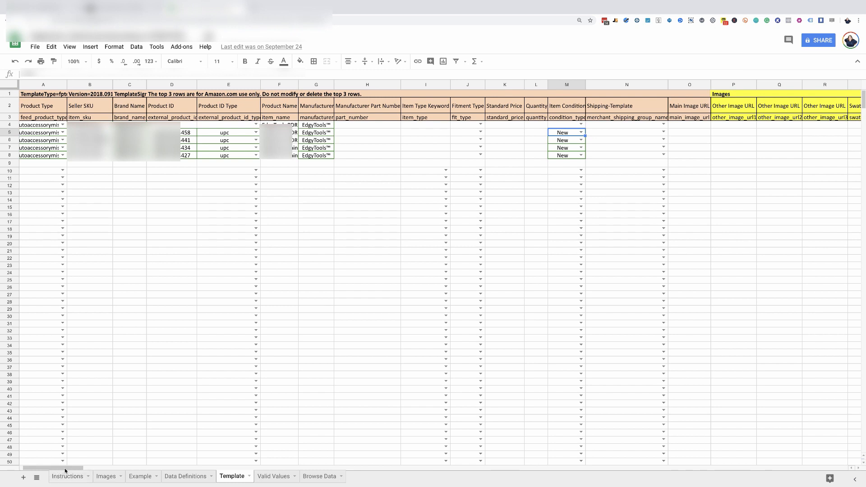
# - Examine the Variation and Update Delete columns of the Template sheet, including the Parentage entries of the first two child rows
pyautogui.moveTo(63, 468); pyautogui.dragTo(104, 470)
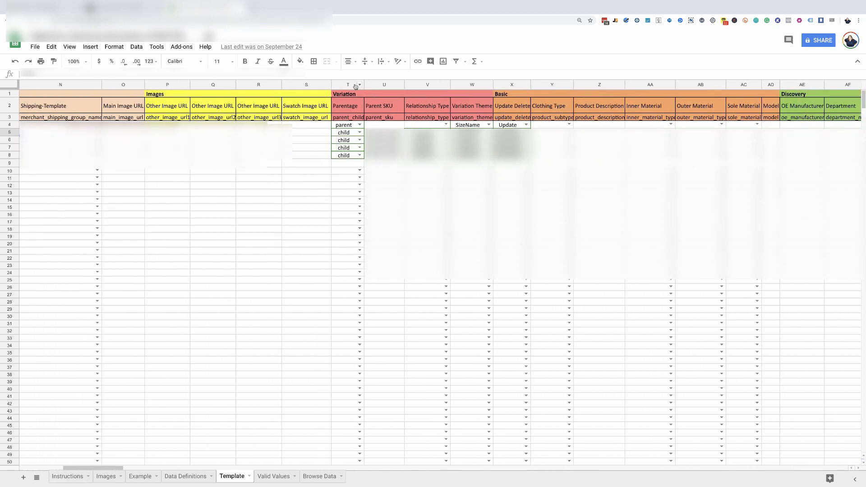
pyautogui.moveTo(347, 93); pyautogui.dragTo(508, 124)
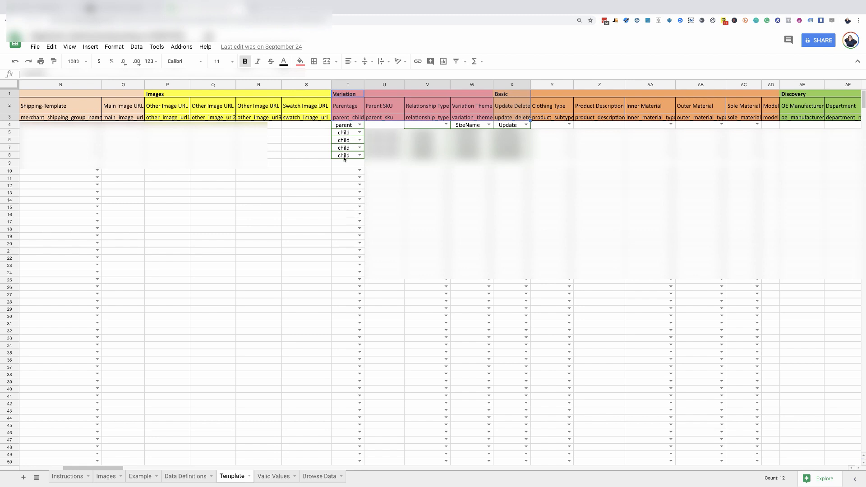
pyautogui.click(341, 133)
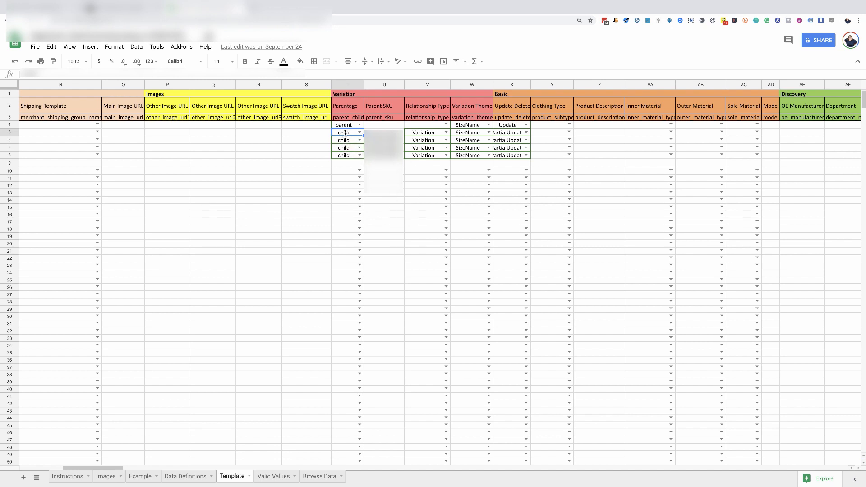
pyautogui.click(338, 140)
pyautogui.click(342, 135)
pyautogui.click(344, 140)
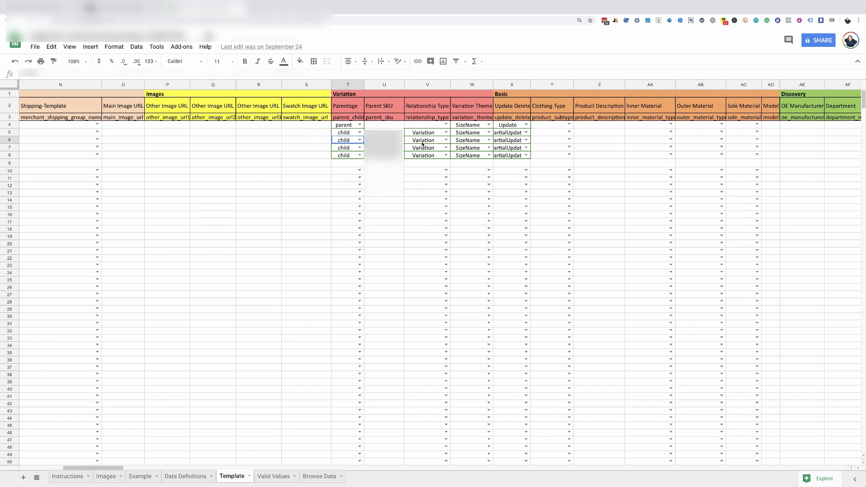
pyautogui.click(344, 133)
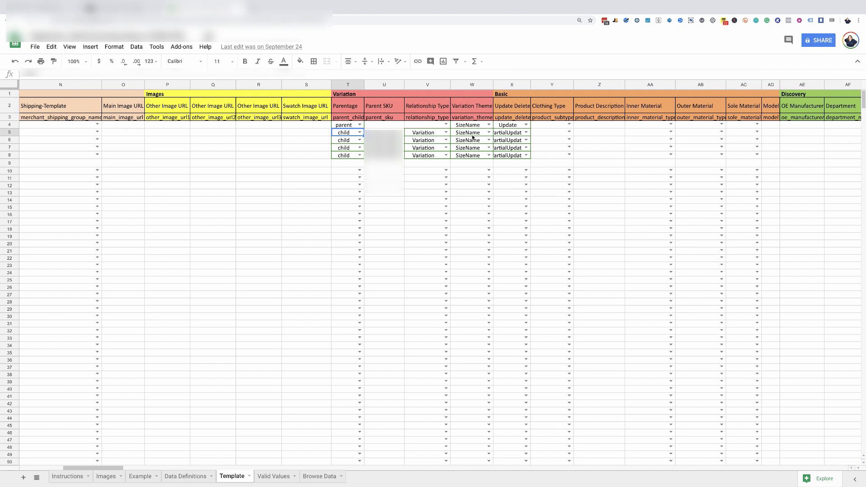
# - Check the Variation Theme options for the first child listing in row 5
pyautogui.click(489, 133)
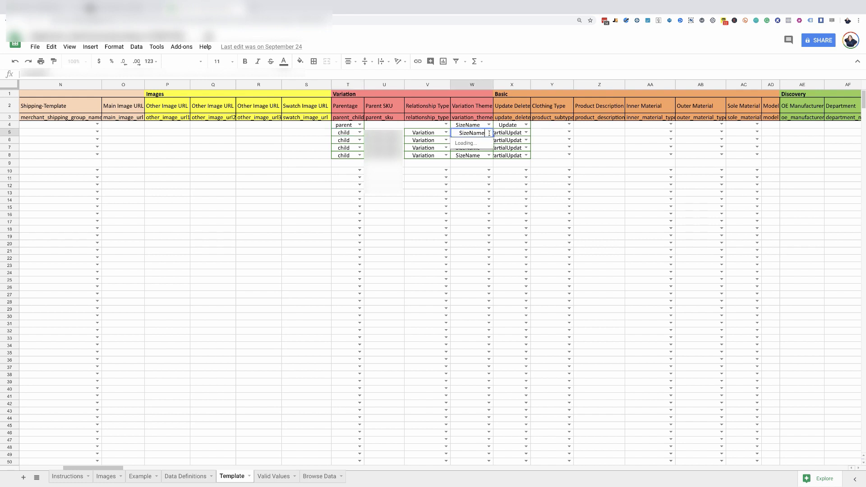
pyautogui.click(469, 155)
pyautogui.click(488, 133)
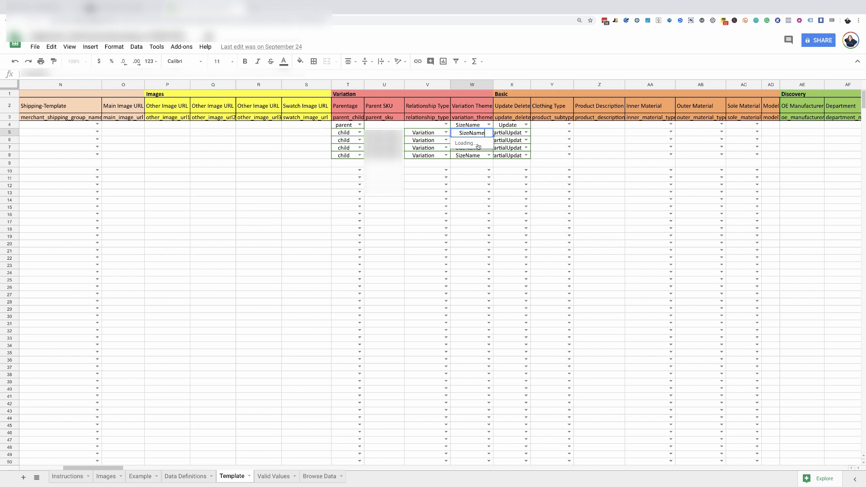
pyautogui.click(459, 157)
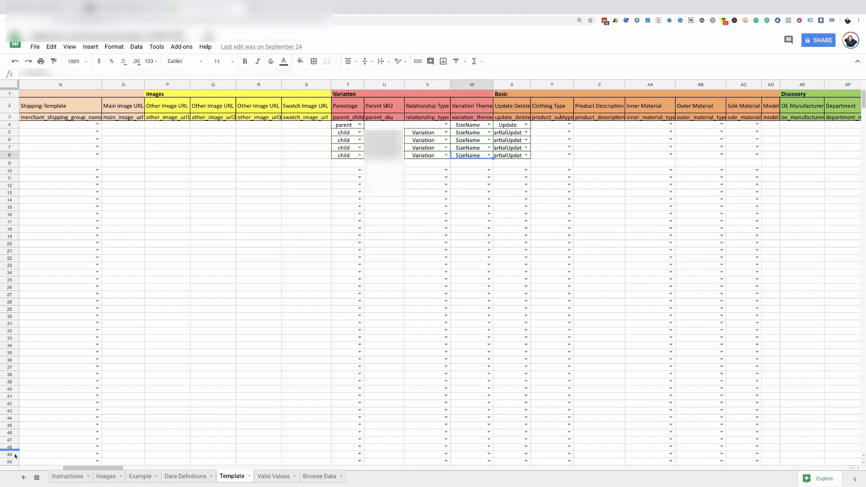
# - Look through the Discovery columns of the Template sheet and examine the Product Enrichment section
pyautogui.moveTo(100, 468); pyautogui.dragTo(177, 473)
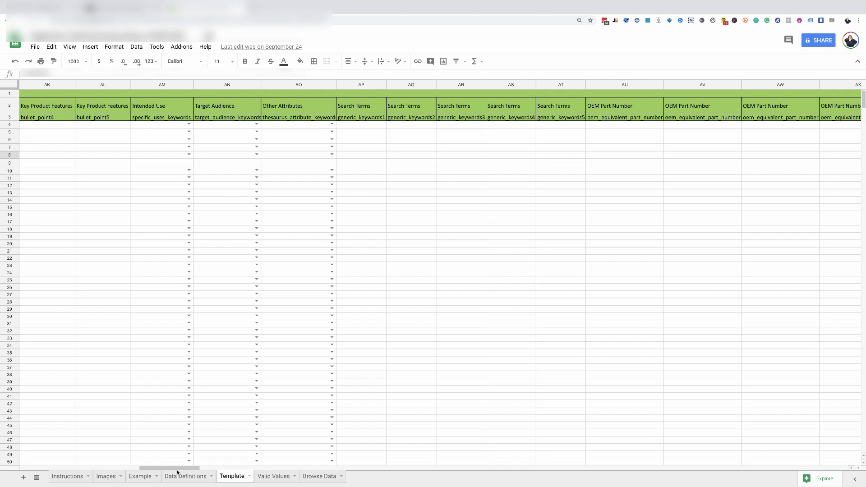
pyautogui.moveTo(177, 472); pyautogui.dragTo(290, 471)
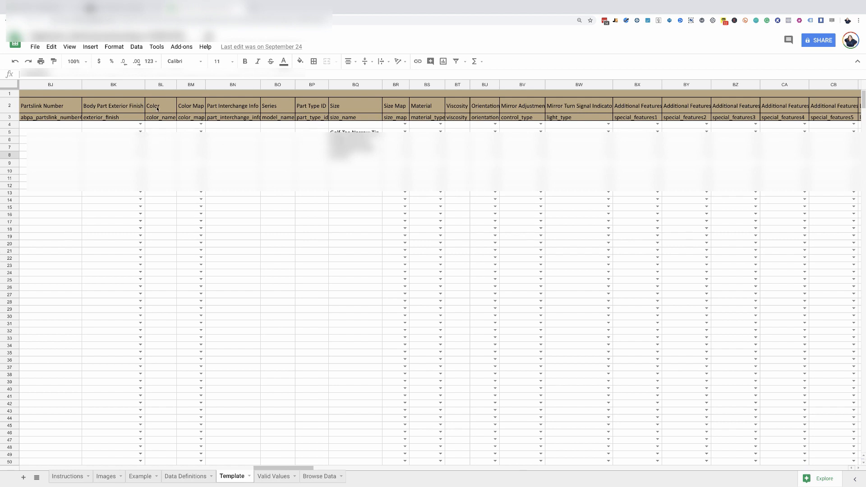
pyautogui.moveTo(310, 468); pyautogui.dragTo(289, 469)
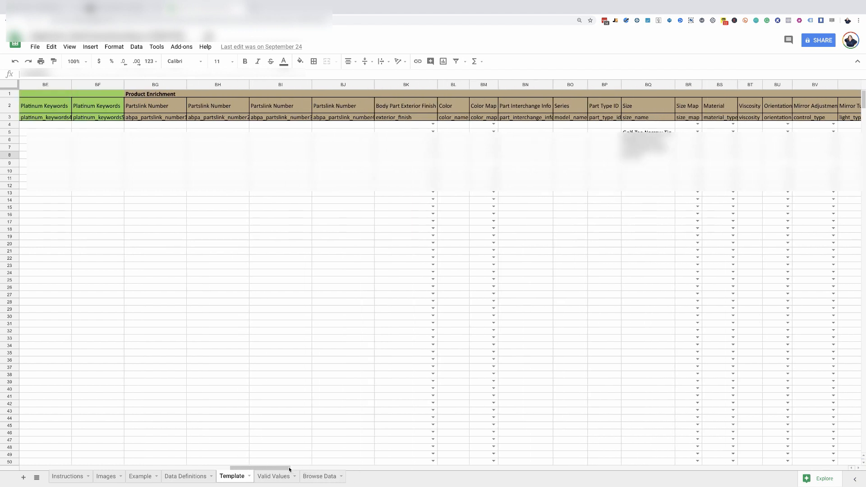
pyautogui.click(153, 93)
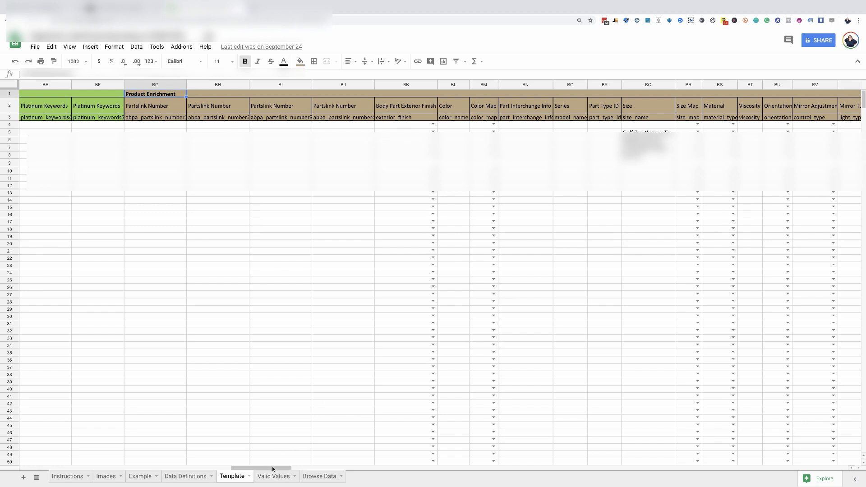
# - Check the Size and Size Map cells of the child rows in the Product Enrichment section
pyautogui.moveTo(272, 466); pyautogui.dragTo(295, 469)
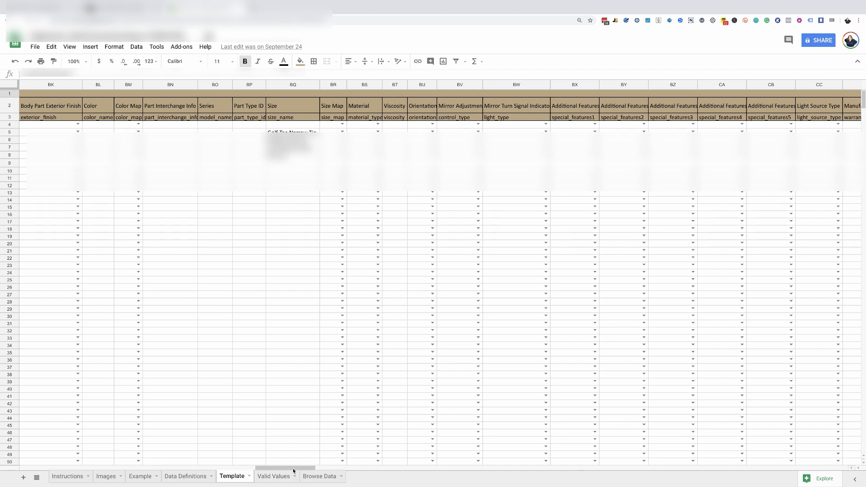
pyautogui.moveTo(293, 468); pyautogui.dragTo(283, 469)
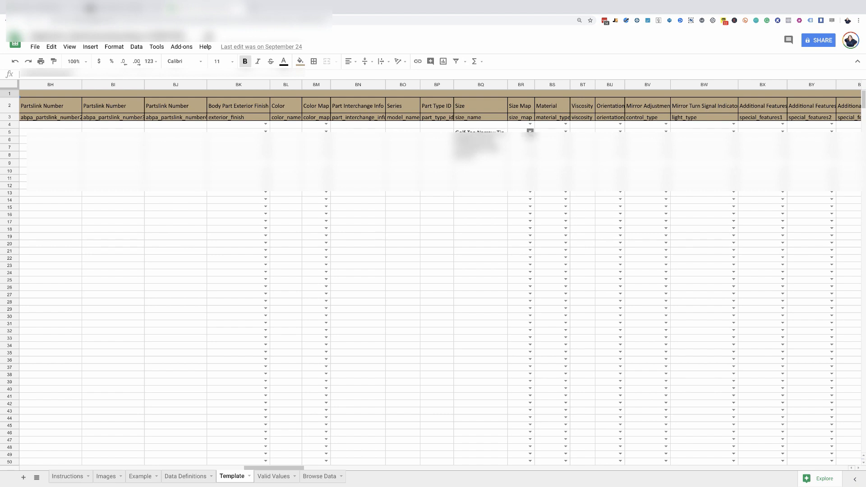
pyautogui.click(529, 132)
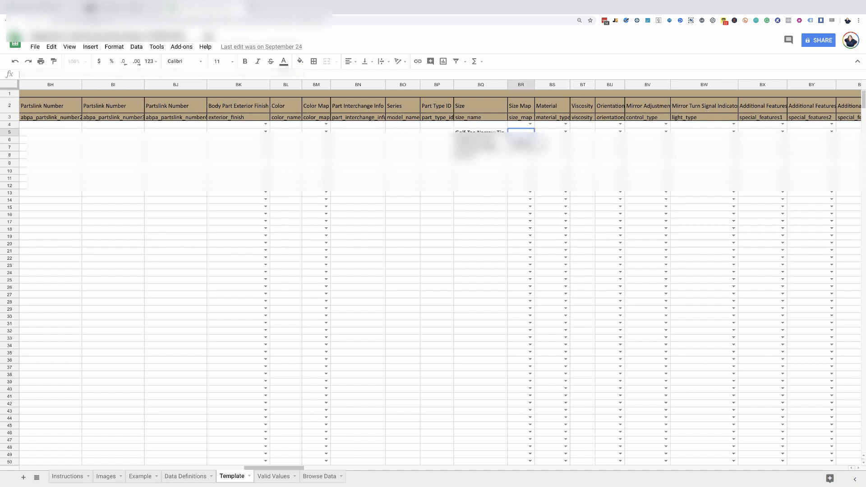
pyautogui.click(495, 139)
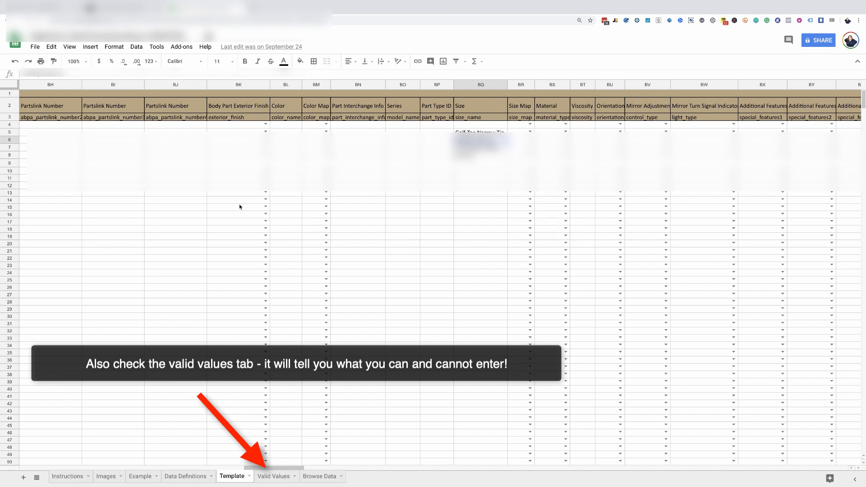
pyautogui.moveTo(262, 468); pyautogui.dragTo(267, 468)
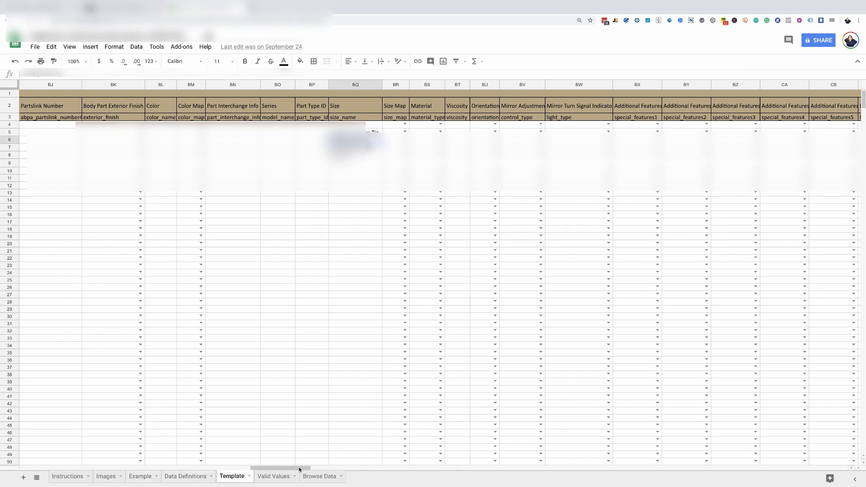
pyautogui.moveTo(299, 469); pyautogui.dragTo(67, 351)
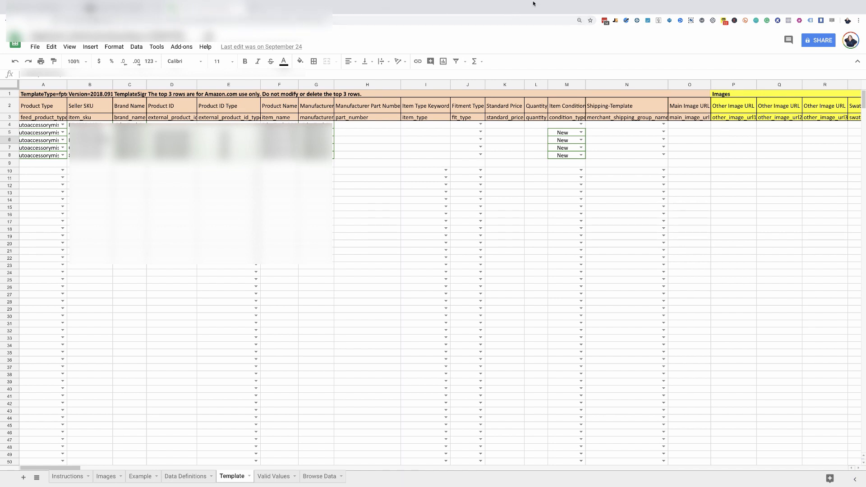
# - In Amazon Seller Central, open the inventory file check and upload page and set the check's file type to Inventory Files for non-Media Categories
pyautogui.moveTo(607, 8)
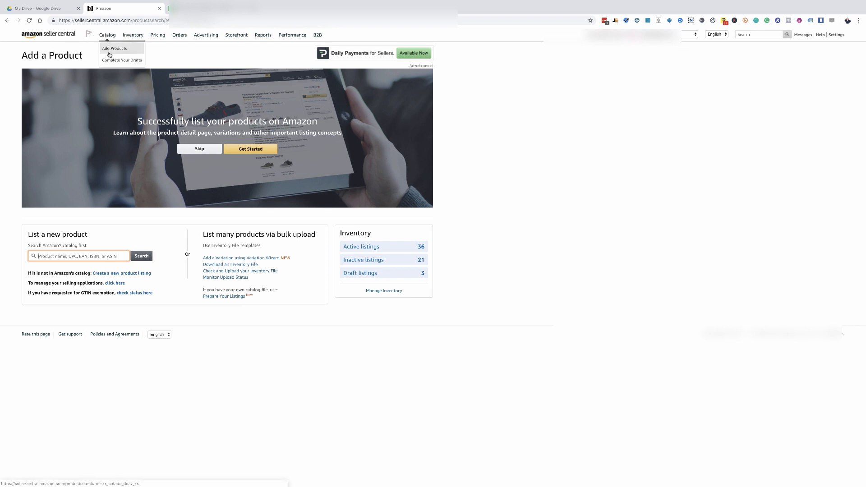
pyautogui.click(241, 272)
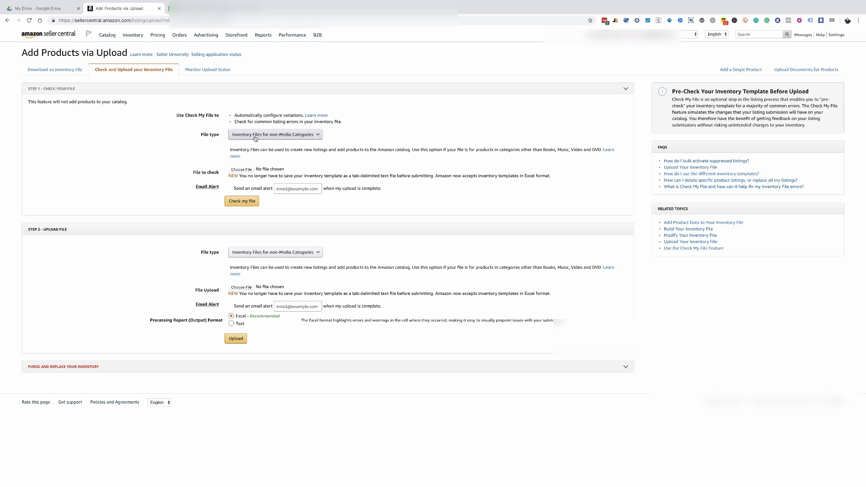
pyautogui.click(297, 135)
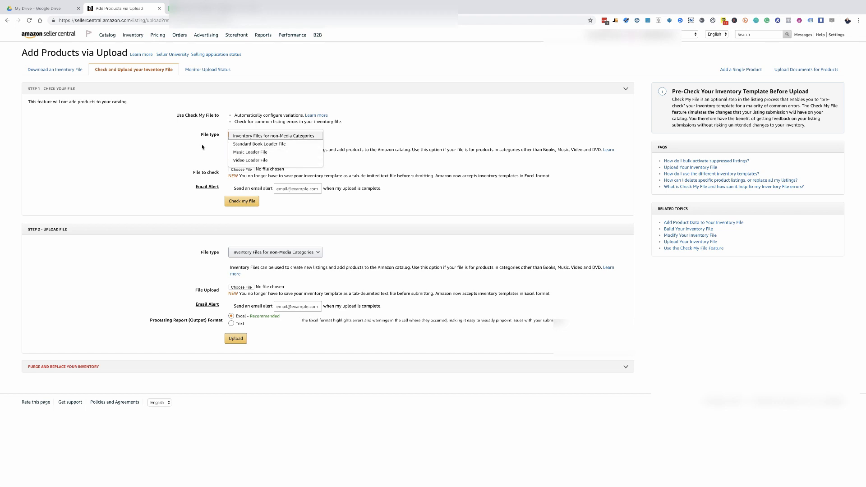
pyautogui.click(264, 139)
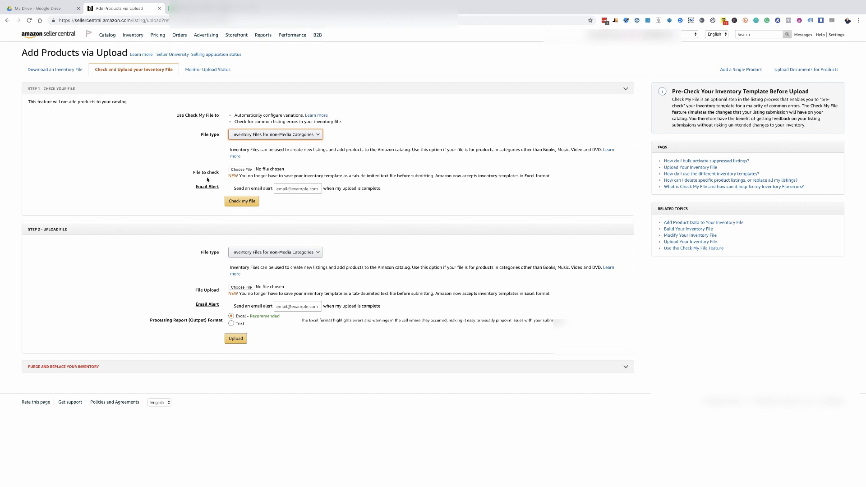
# - Choose the final .xlsx inventory template as the file to check and submit it with Check My File
pyautogui.click(243, 170)
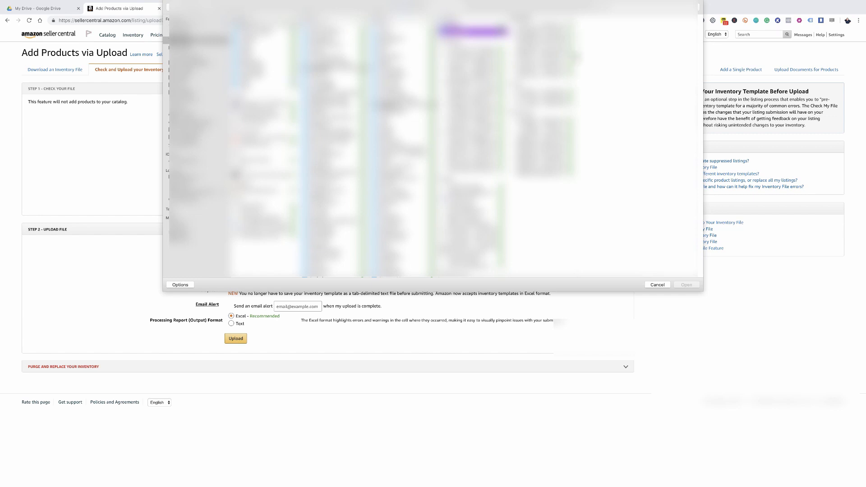
pyautogui.doubleClick(578, 57)
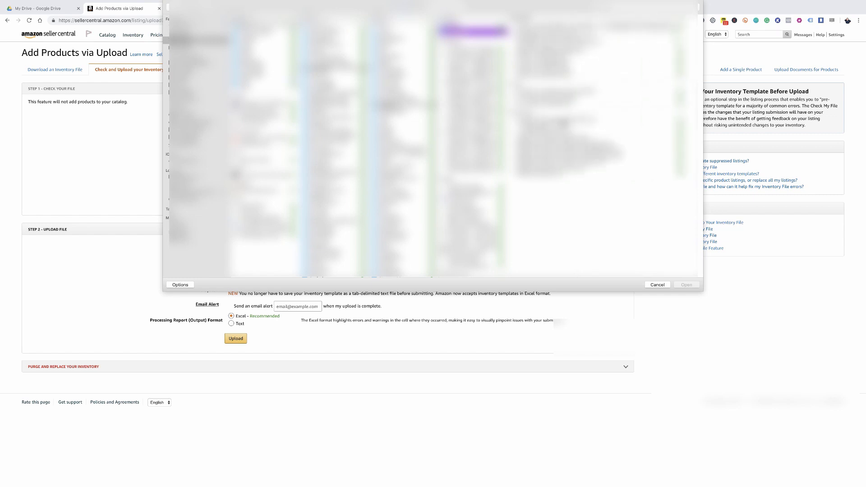
pyautogui.click(576, 156)
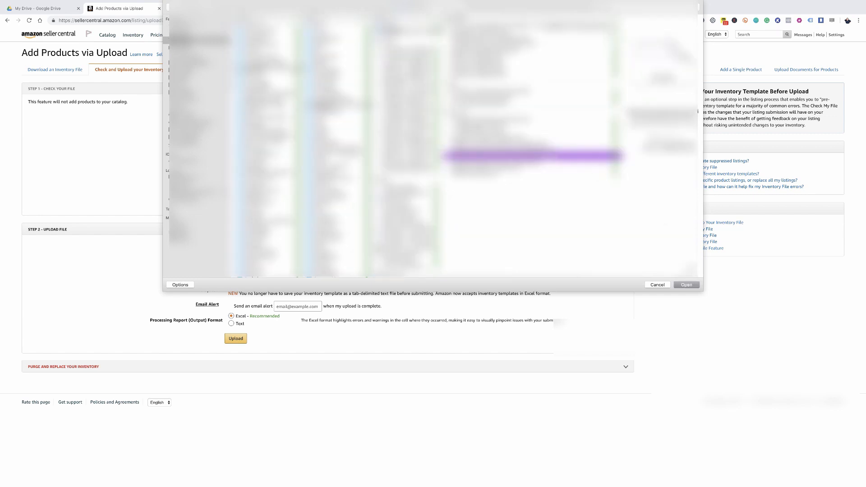
pyautogui.click(686, 284)
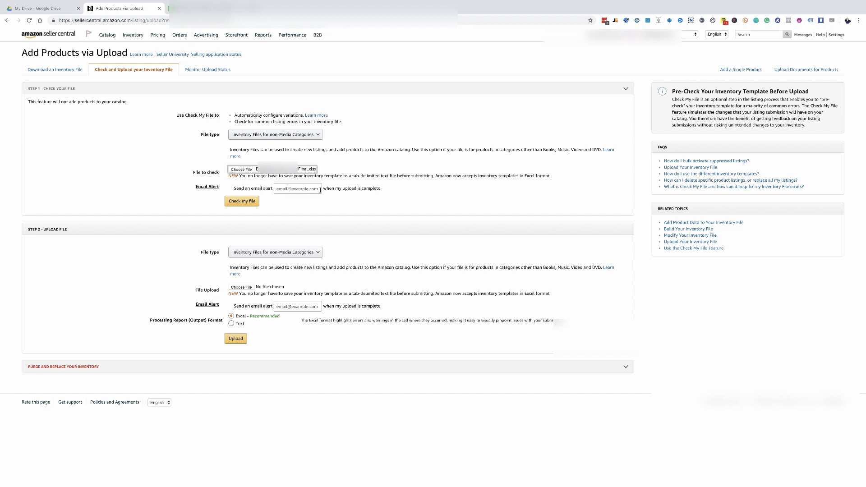
pyautogui.click(279, 189)
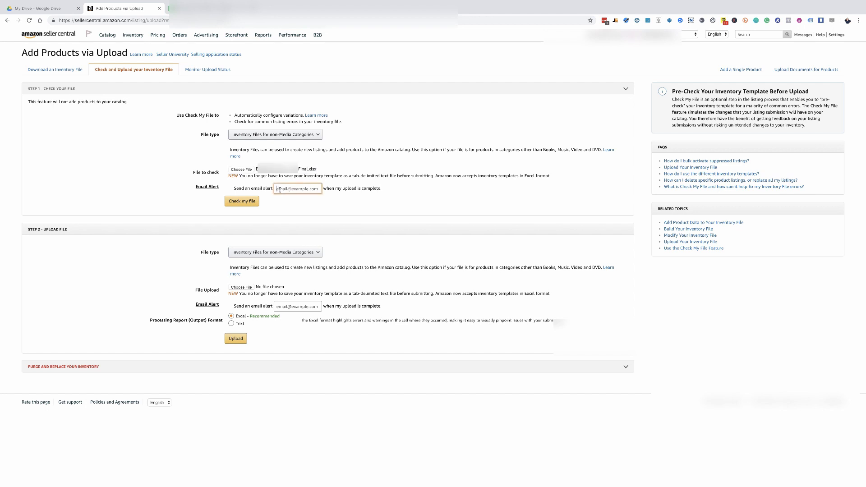
pyautogui.click(246, 205)
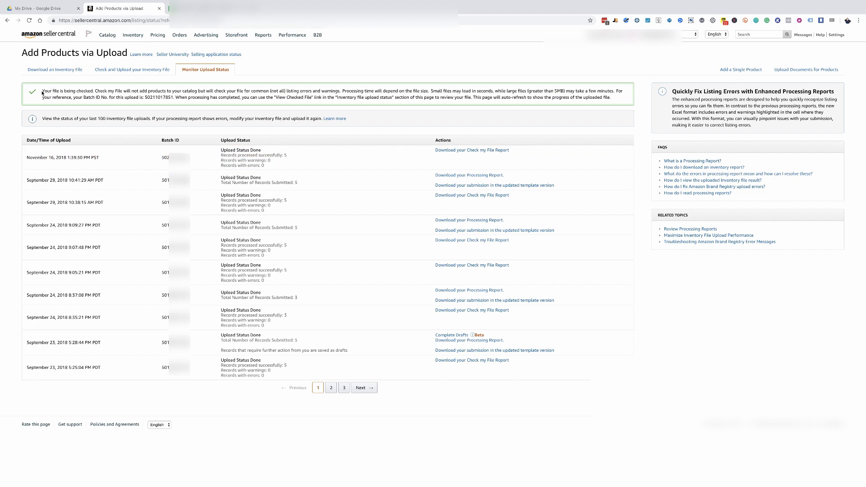
# - Review the file check notice and the newest upload's processed records, warnings and errors
pyautogui.moveTo(41, 92); pyautogui.dragTo(229, 92)
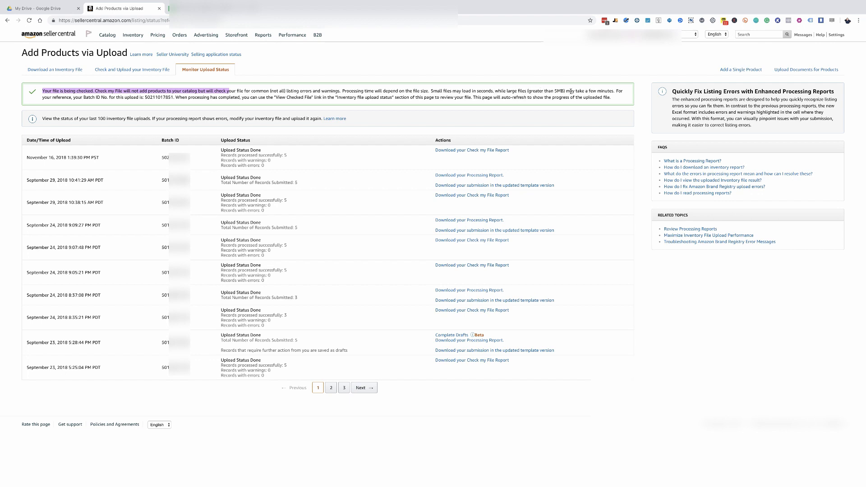
pyautogui.click(90, 99)
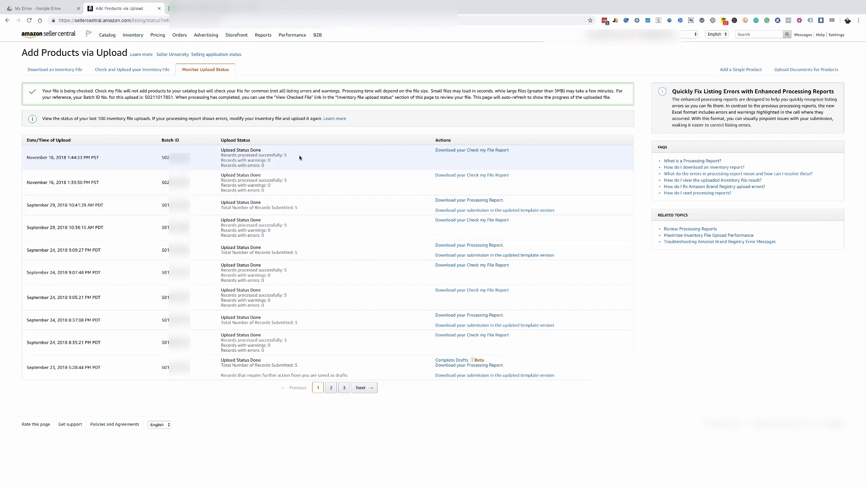
pyautogui.moveTo(221, 155); pyautogui.dragTo(293, 159)
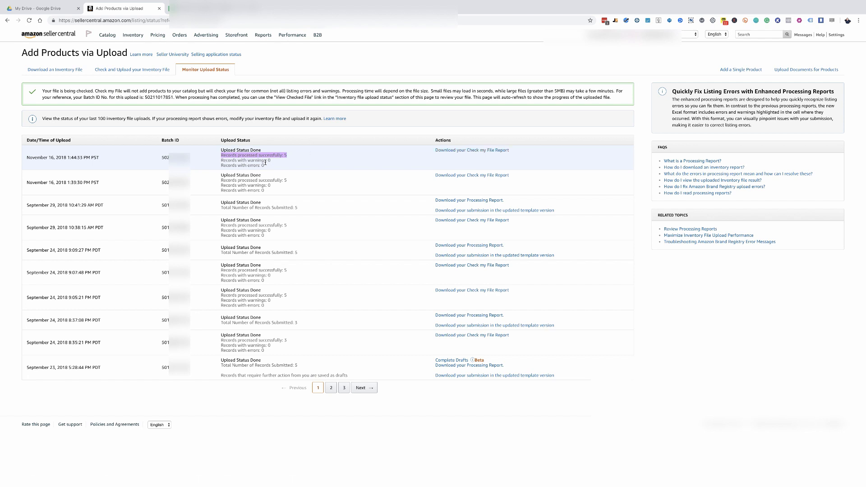
pyautogui.moveTo(222, 161); pyautogui.dragTo(277, 163)
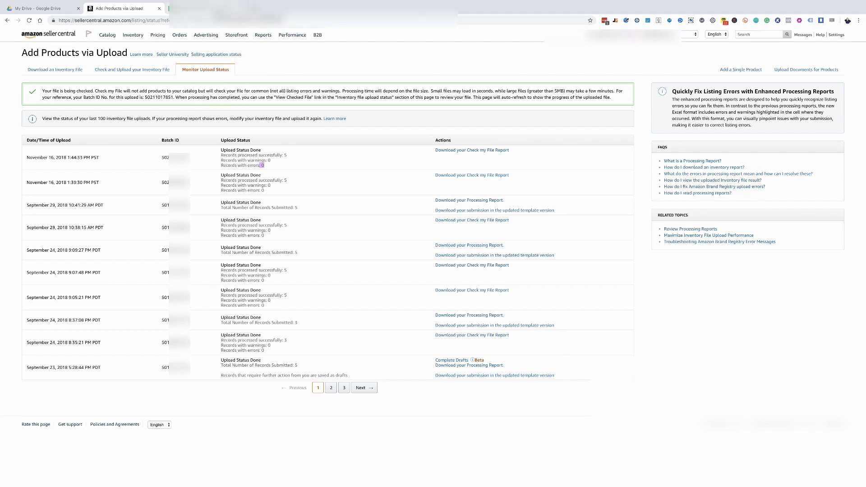
# - Switch to the CheckFile report in Google Sheets and review its instructions, number of errors and affected attribute name
pyautogui.click(214, 8)
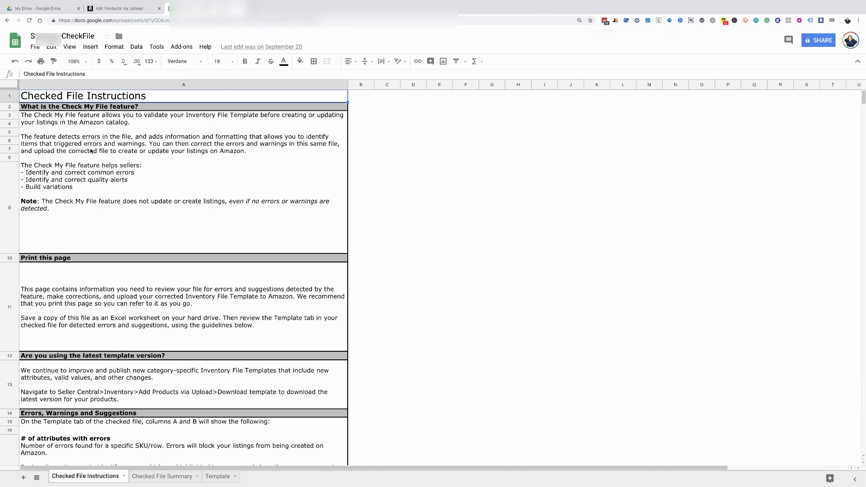
pyautogui.click(111, 138)
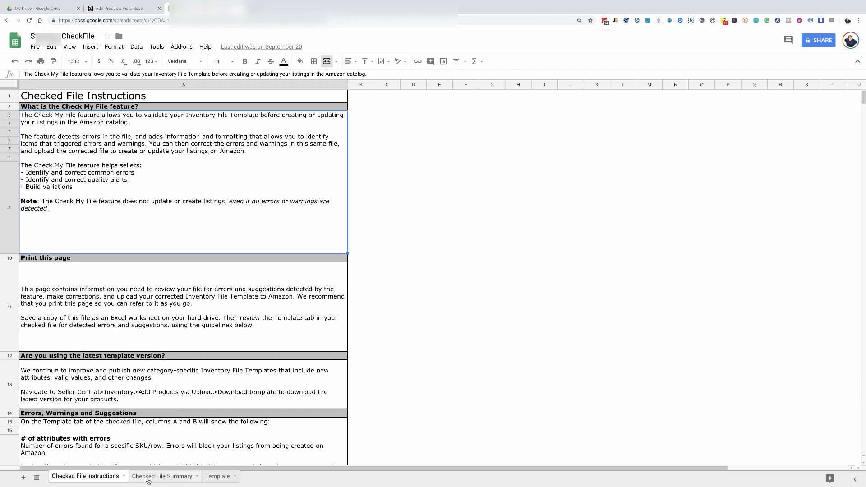
pyautogui.click(149, 478)
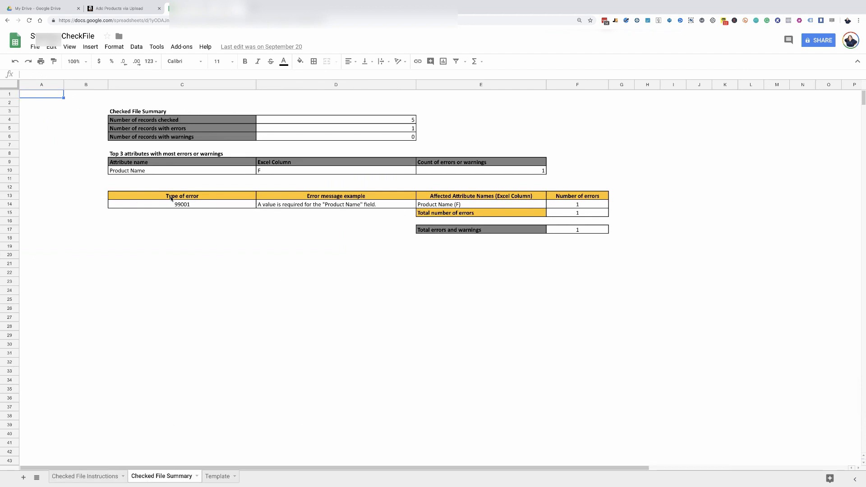
pyautogui.click(588, 207)
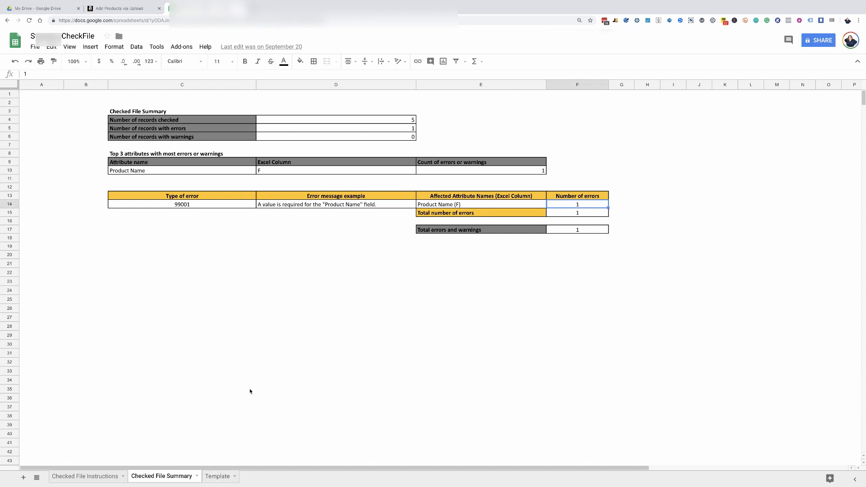
pyautogui.click(435, 206)
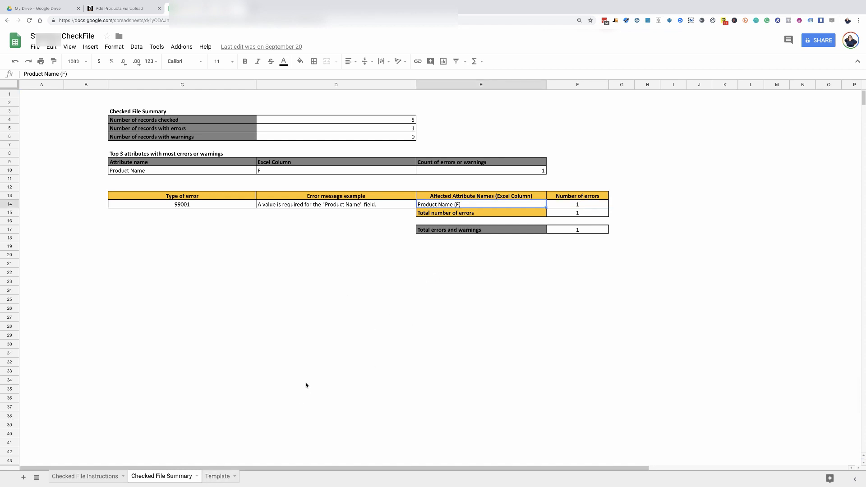
# - On the report's Template sheet, copy the first child's Product Name from H5 into the parent's highlighted Product Name cell H4
pyautogui.click(217, 476)
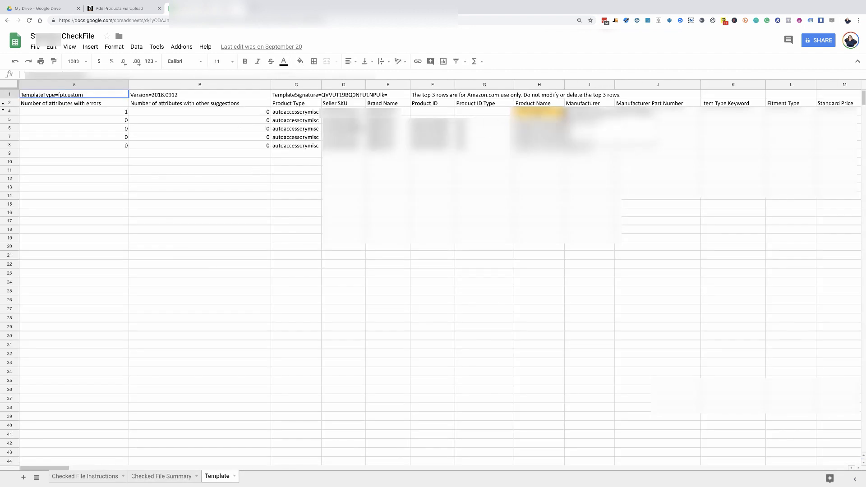
pyautogui.click(539, 111)
pyautogui.click(345, 188)
pyautogui.click(539, 119)
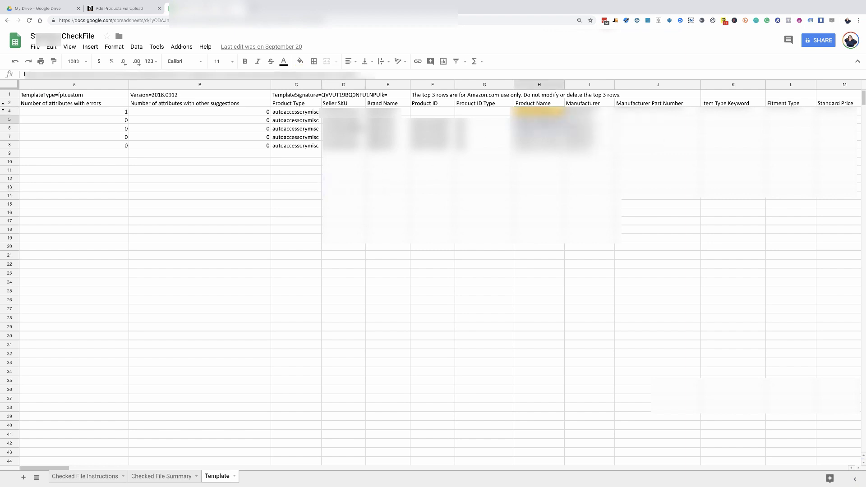
pyautogui.rightClick(540, 122)
pyautogui.click(569, 142)
pyautogui.click(540, 112)
pyautogui.rightClick(540, 111)
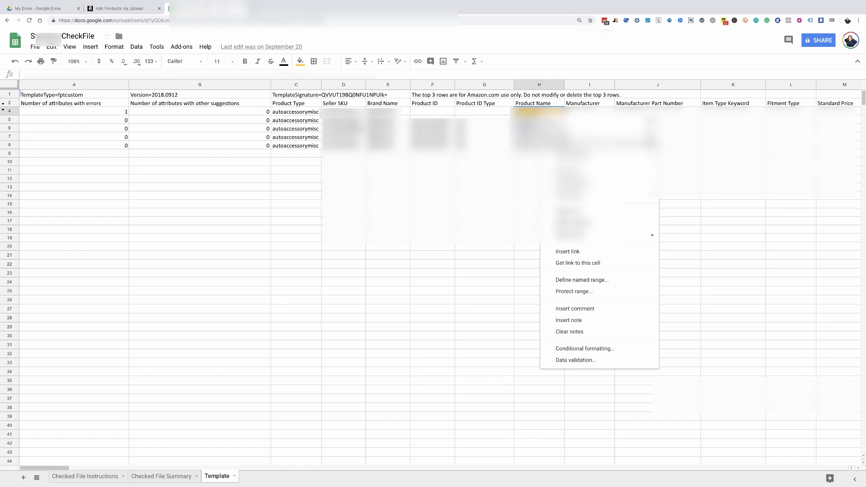
pyautogui.click(569, 144)
pyautogui.click(469, 136)
# - Shorten the copied Product Name in the parent's cell H4 by removing the end of the text
pyautogui.click(538, 111)
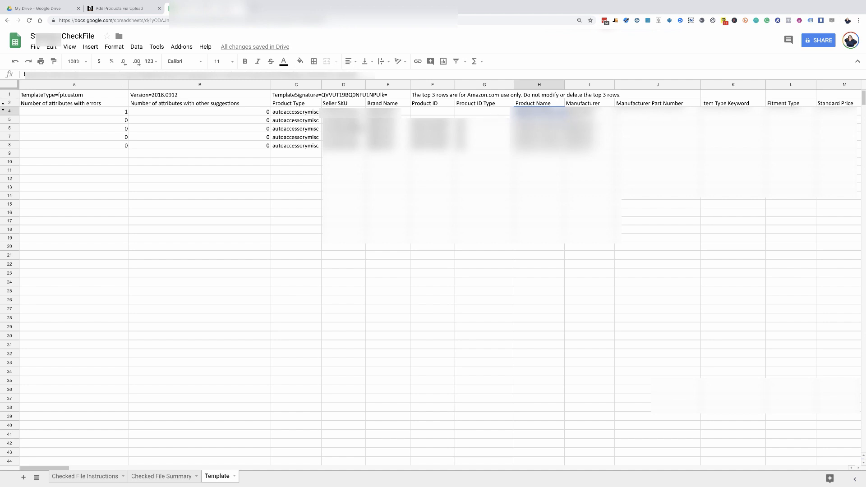
pyautogui.hotkey('ctrl', 'shift', 'Right')
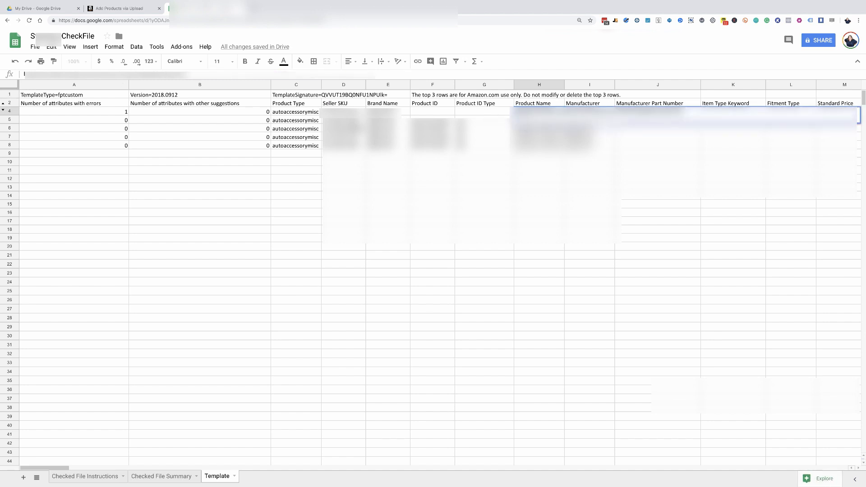
pyautogui.click(425, 195)
pyautogui.click(537, 115)
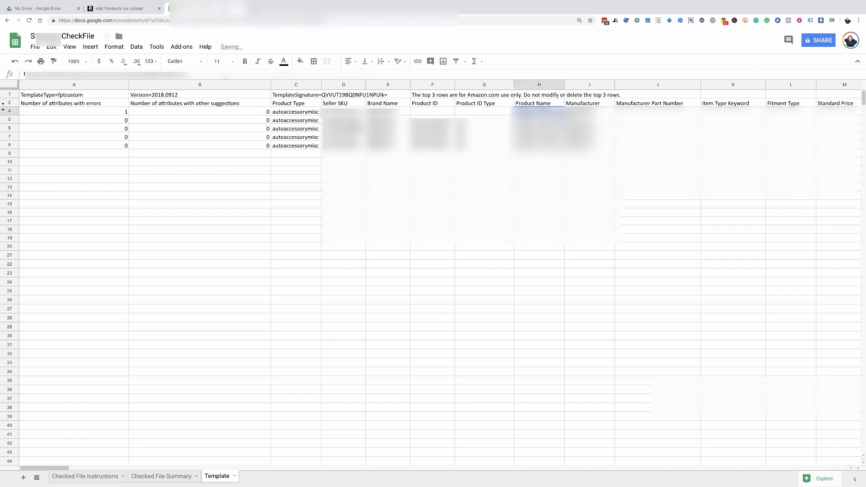
# - Check the shortened Product Name in the parent's cell H4 of the report's Template sheet
pyautogui.hotkey('shift', 'Right')
pyautogui.hotkey('shift', 'Right')
pyautogui.click(296, 186)
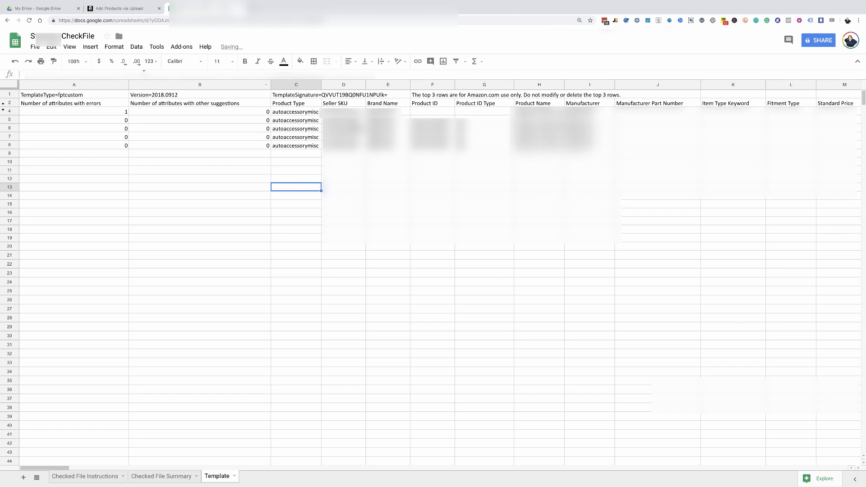
pyautogui.click(541, 112)
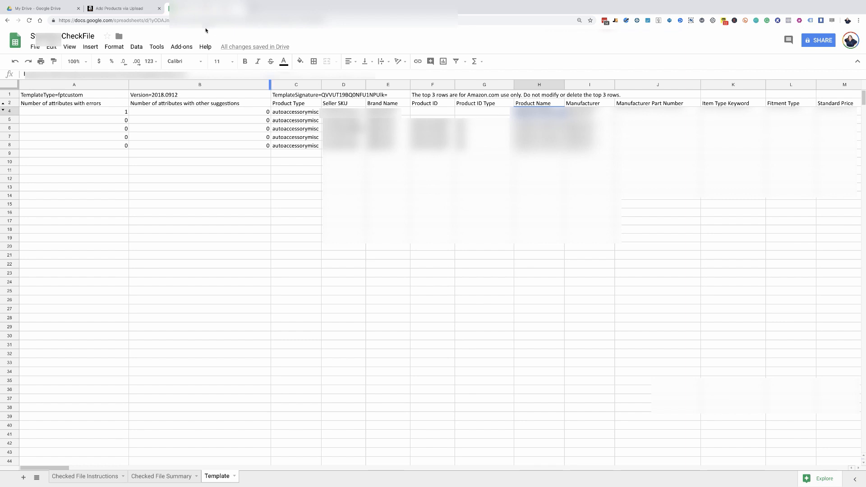
# - Switch to the upload status page in Seller Central and compare the newest upload's processed records with the CheckFile report
pyautogui.click(141, 9)
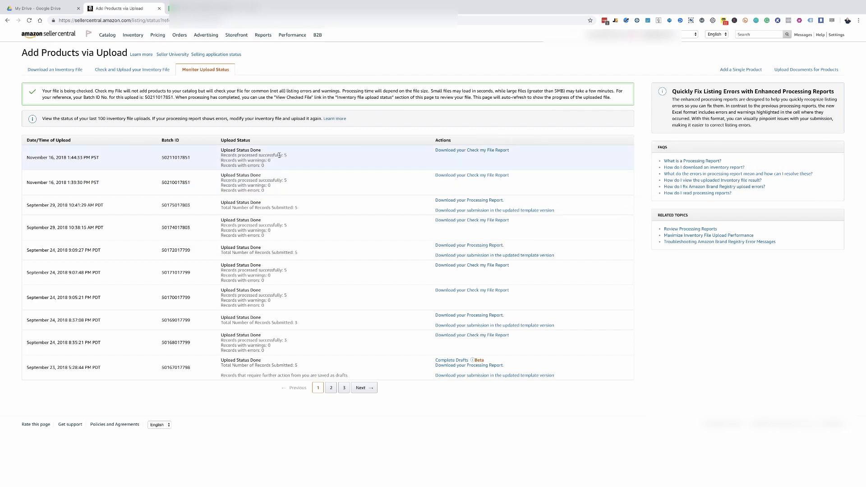
pyautogui.moveTo(279, 155); pyautogui.dragTo(301, 156)
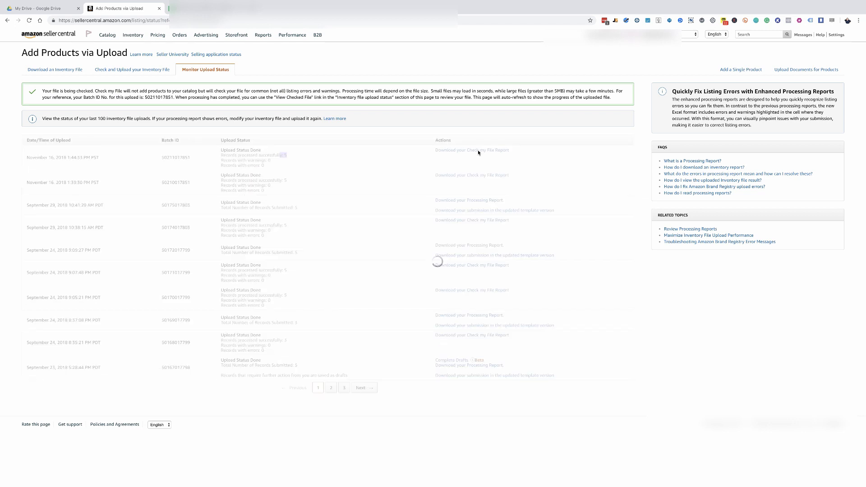
pyautogui.click(171, 8)
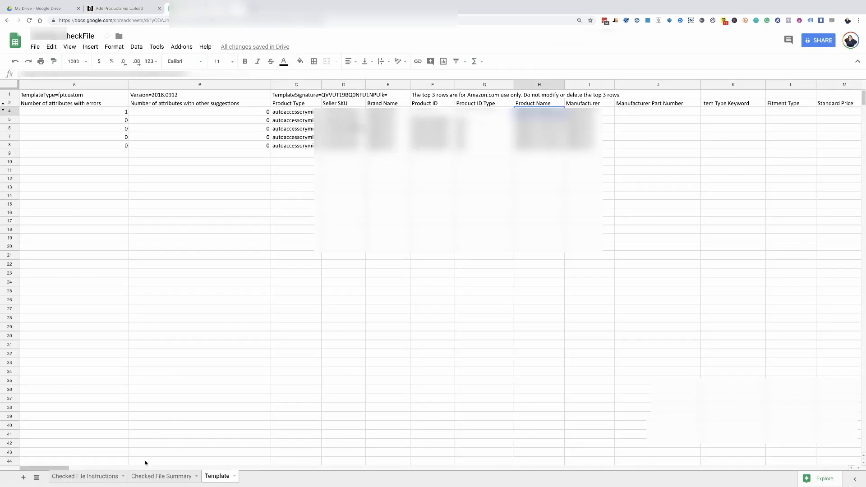
pyautogui.click(153, 7)
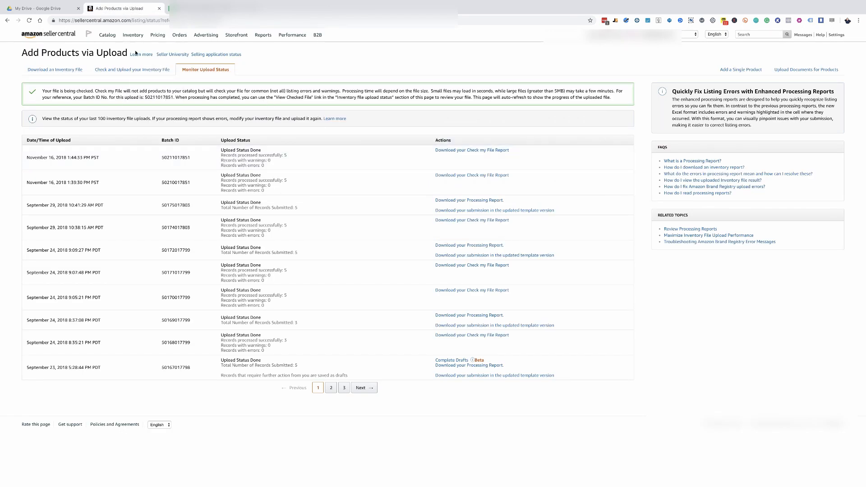
# - Reload the upload status list and examine the newest file check's processed records, warnings and errors
pyautogui.click(127, 71)
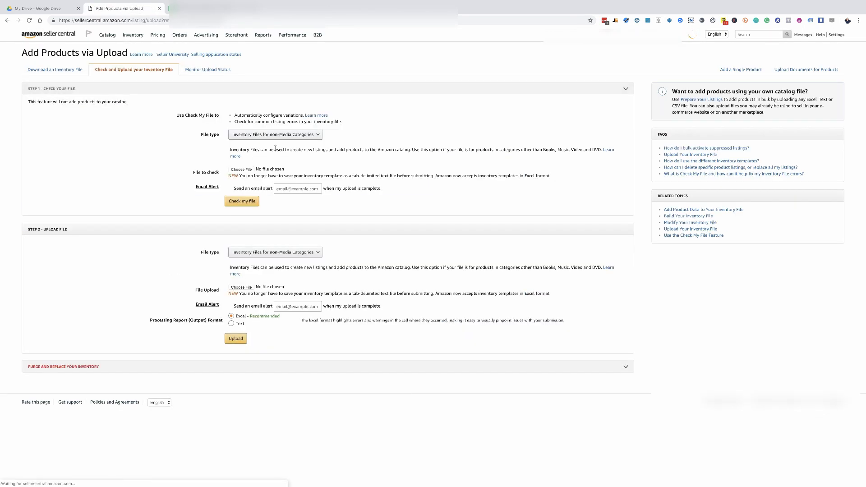
pyautogui.click(206, 69)
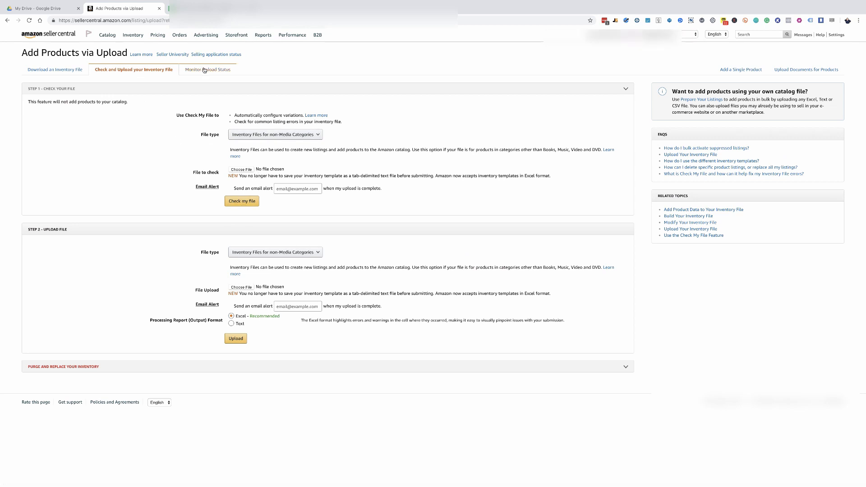
pyautogui.moveTo(269, 138); pyautogui.dragTo(226, 132)
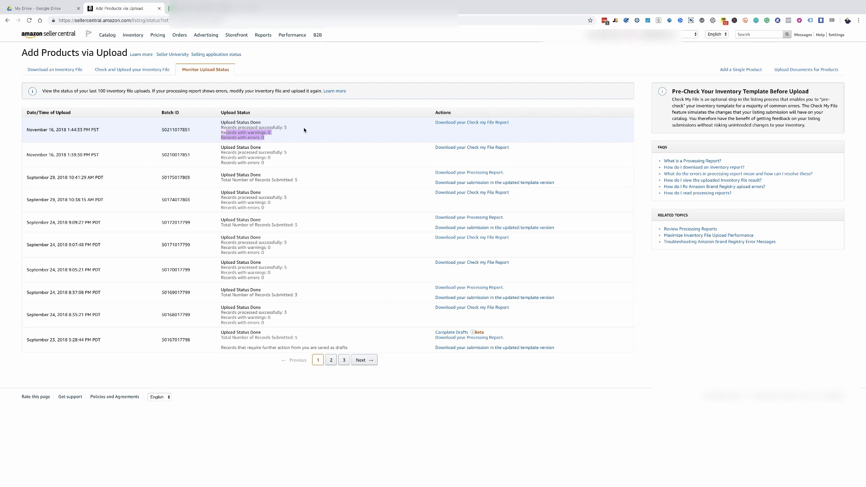
pyautogui.moveTo(287, 128); pyautogui.dragTo(220, 128)
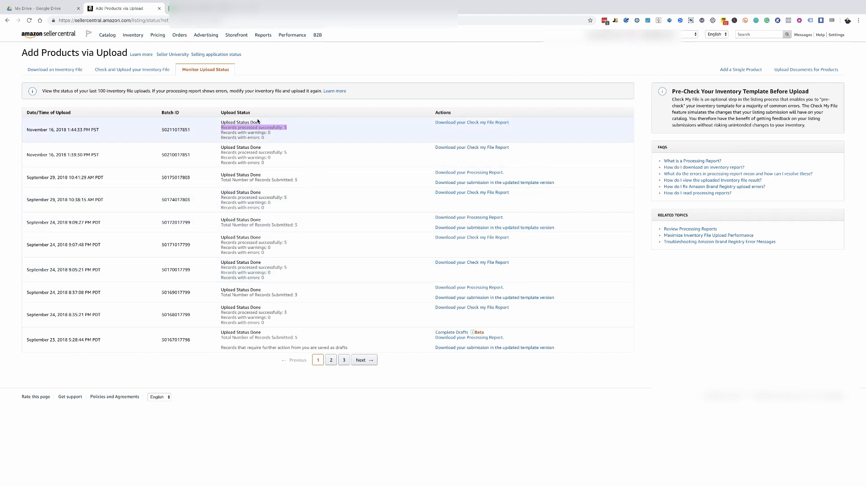
pyautogui.click(221, 127)
pyautogui.moveTo(306, 132); pyautogui.dragTo(212, 134)
pyautogui.click(146, 104)
# - On the Check and Upload your Inventory File page, choose the completed .xlsx template as the Step 2 upload file
pyautogui.click(58, 71)
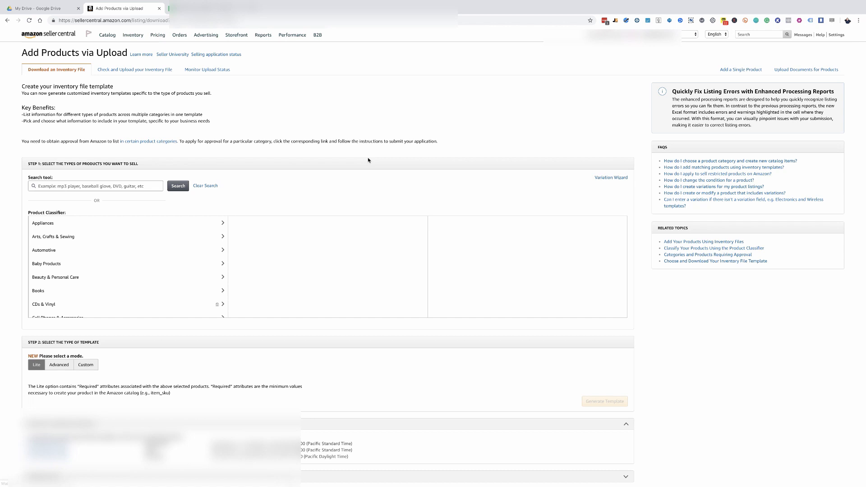
pyautogui.click(132, 70)
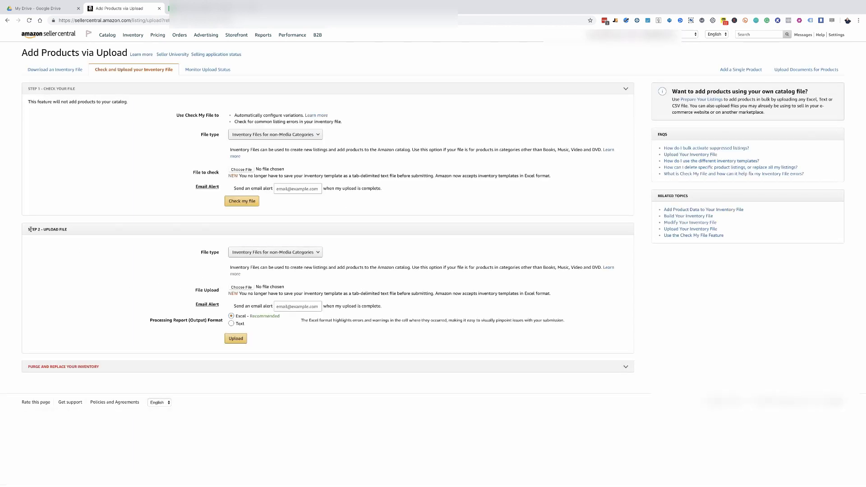
pyautogui.moveTo(28, 230); pyautogui.dragTo(86, 231)
pyautogui.click(262, 289)
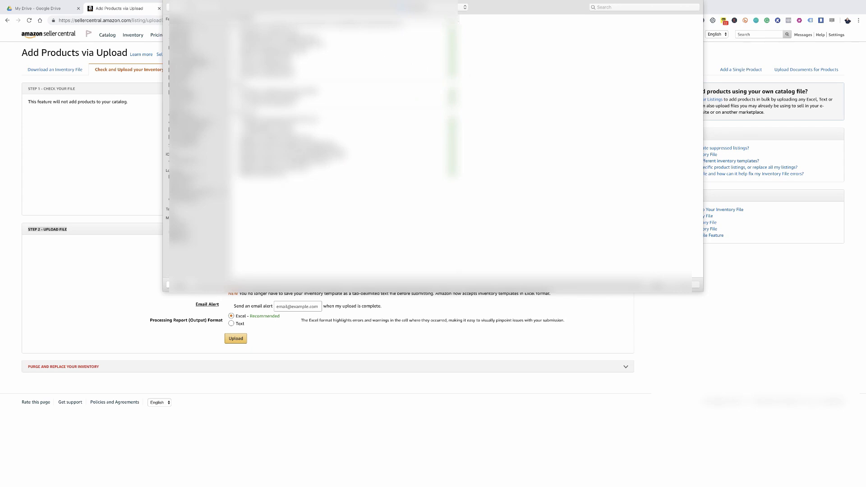
pyautogui.click(294, 156)
pyautogui.click(684, 284)
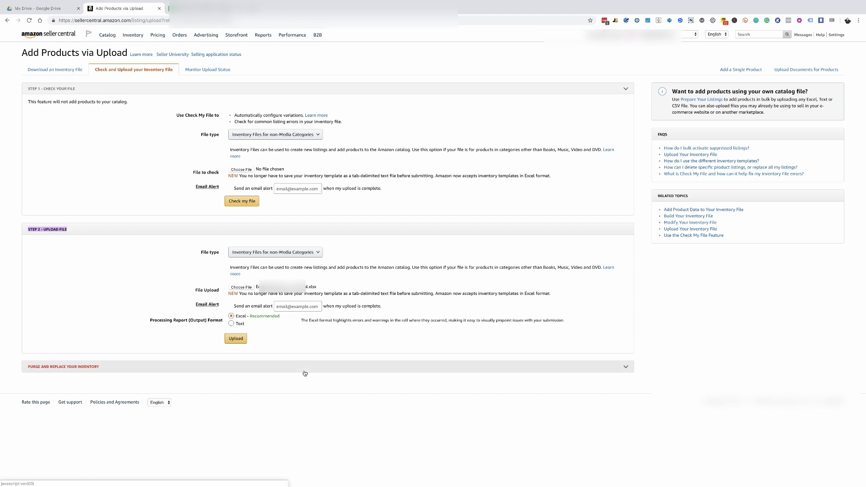
# - Expand the Purge and Replace Your Inventory section to read its deletion warning, and collapse it without choosing a file
pyautogui.click(625, 366)
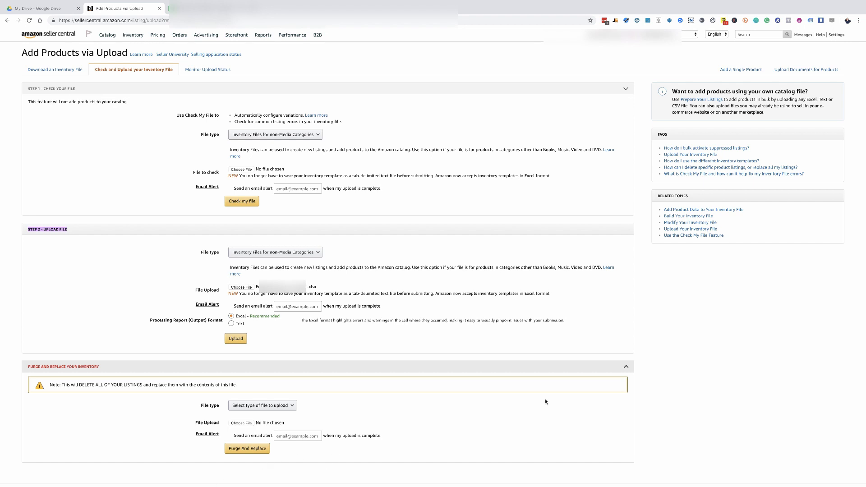
pyautogui.click(602, 370)
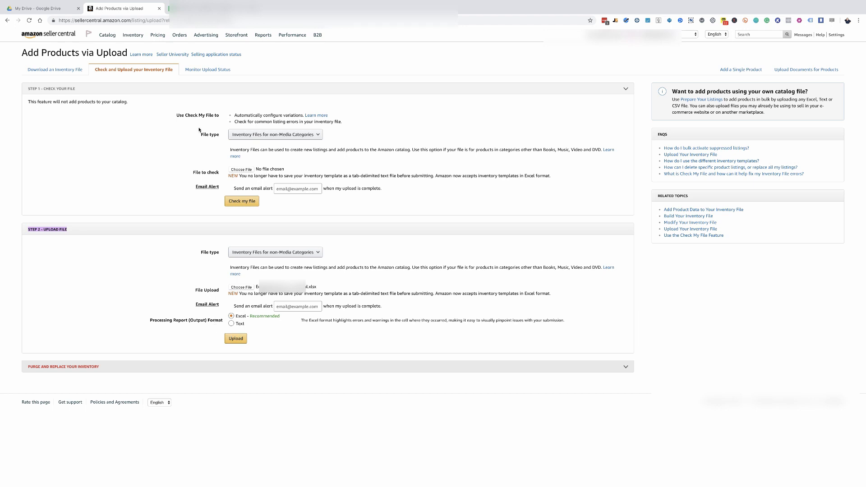
# - In the upload status list, examine the September 29, 2018 10:41:29 AM upload's status, submitted records and available reports
pyautogui.click(208, 70)
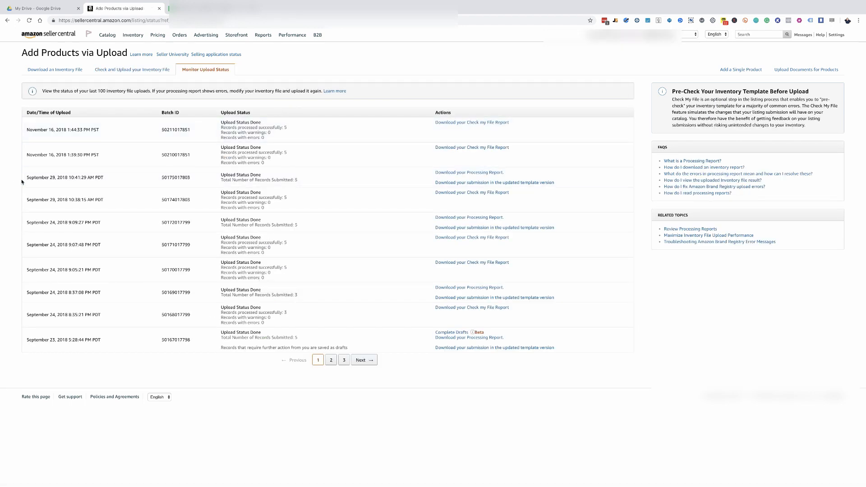
pyautogui.moveTo(23, 179); pyautogui.dragTo(305, 181)
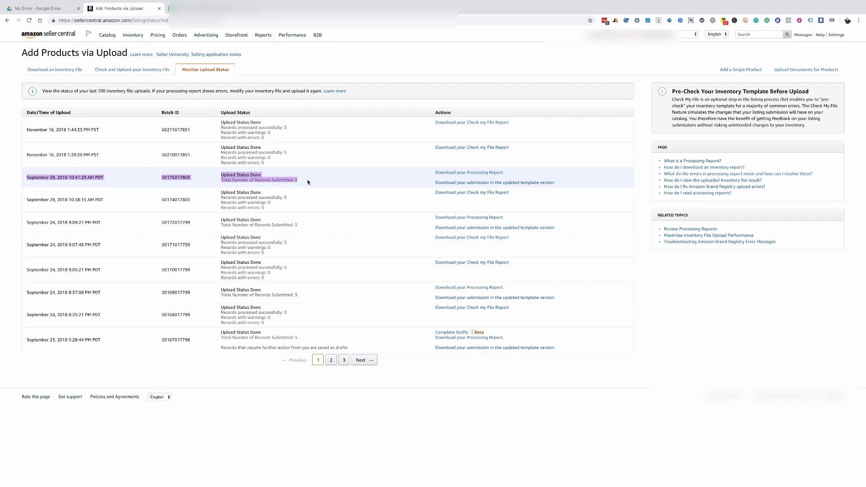
pyautogui.click(410, 172)
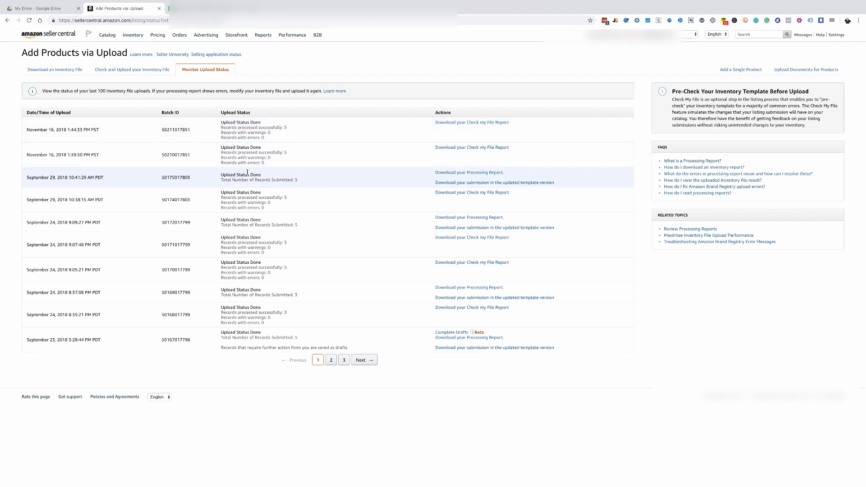
pyautogui.moveTo(223, 174); pyautogui.dragTo(260, 174)
pyautogui.click(423, 182)
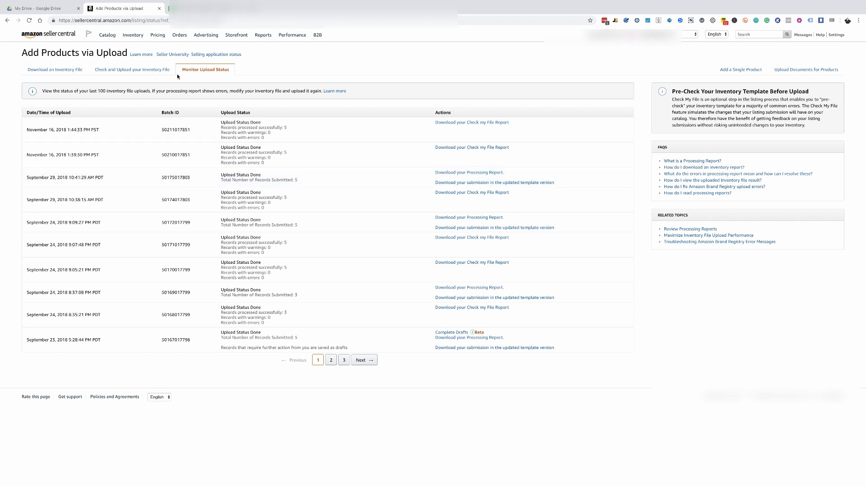
# - Open Manage Inventory, expand the first variation family to inspect its child listings, and collapse it again
pyautogui.moveTo(109, 36)
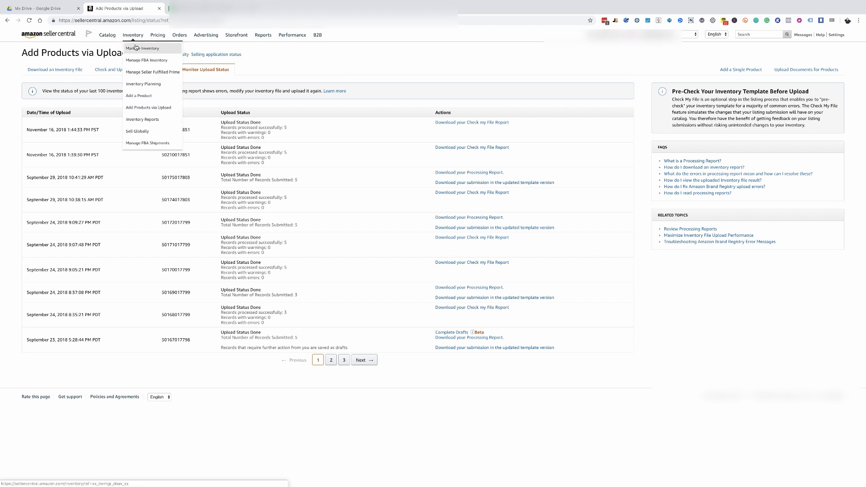
pyautogui.click(136, 48)
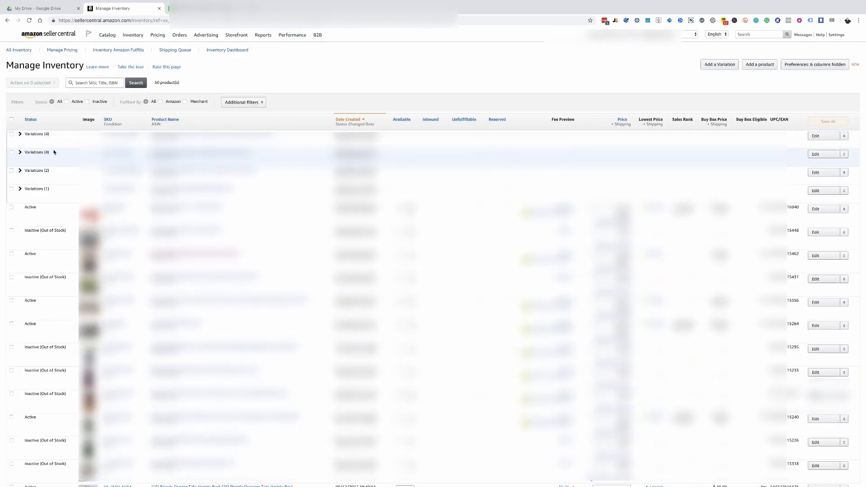
pyautogui.click(20, 135)
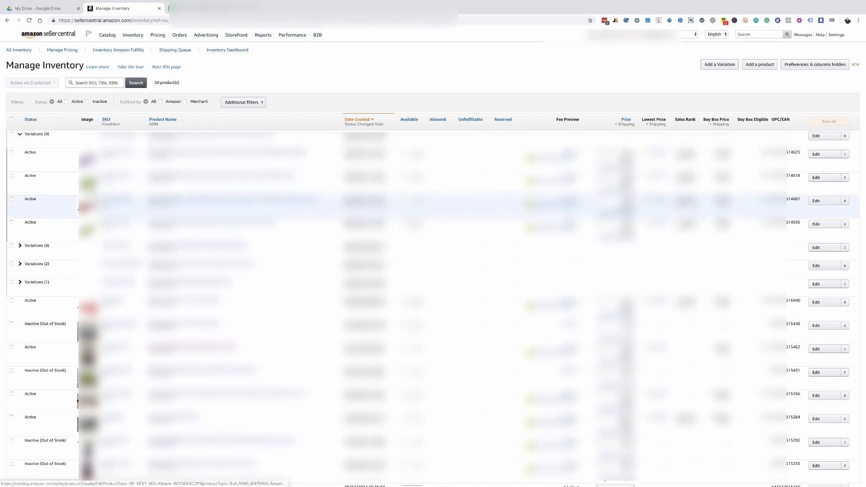
pyautogui.scroll(-1, 433, 258)
pyautogui.scroll(1, 433, 257)
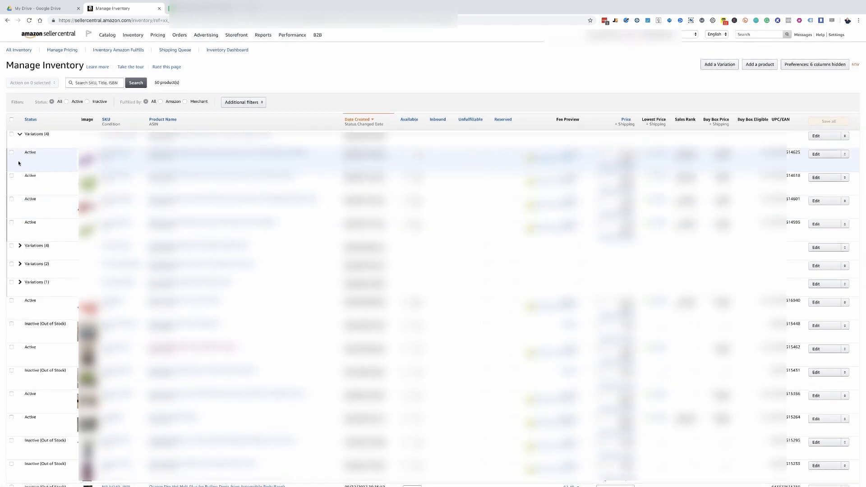
pyautogui.click(20, 135)
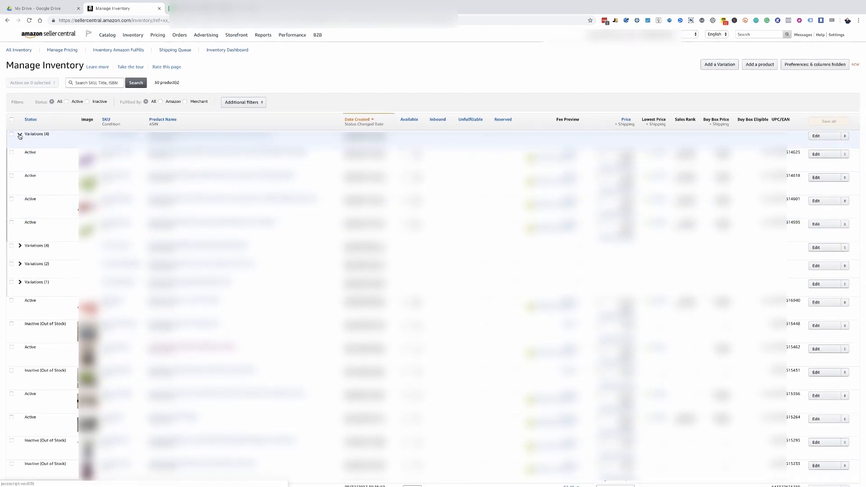
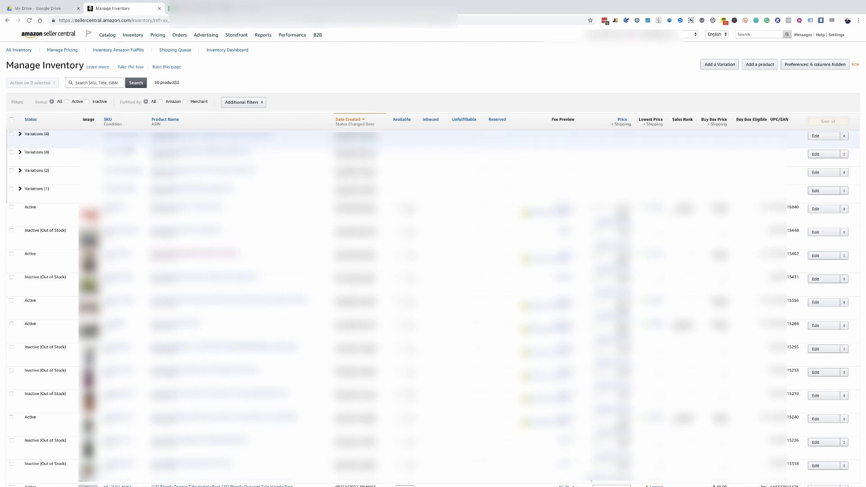
pyautogui.scroll(1, 550, 65)
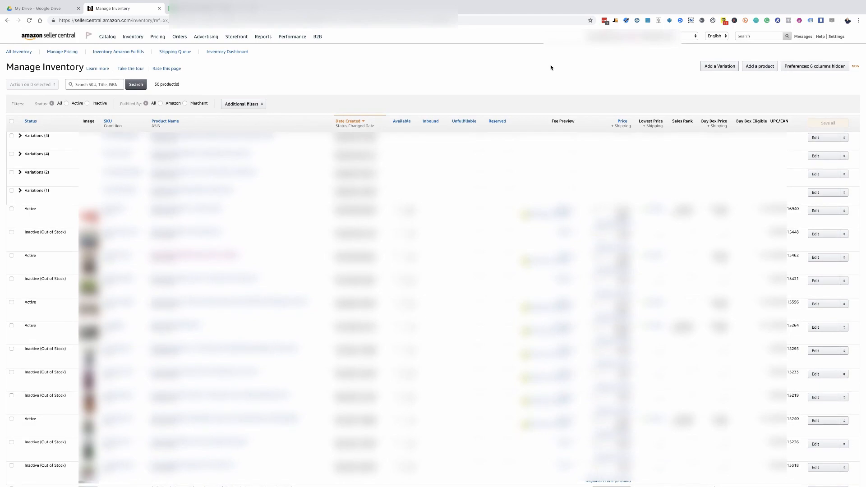
pyautogui.scroll(-1, 551, 65)
pyautogui.scroll(1, 550, 66)
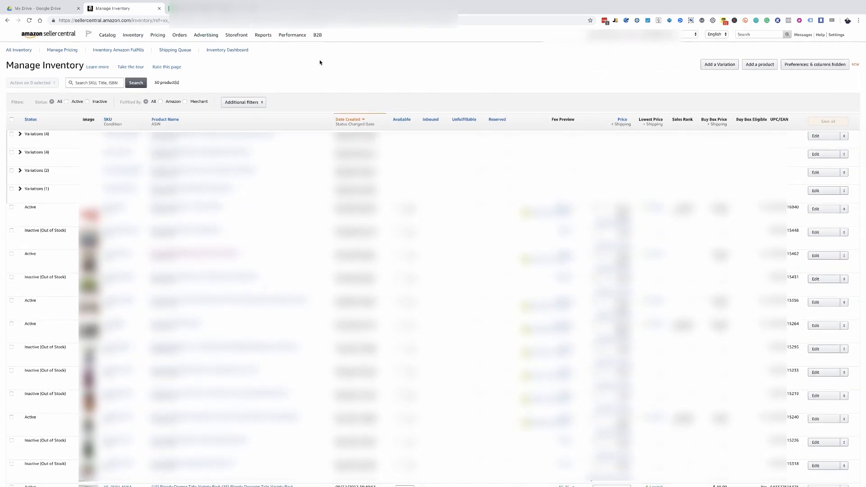